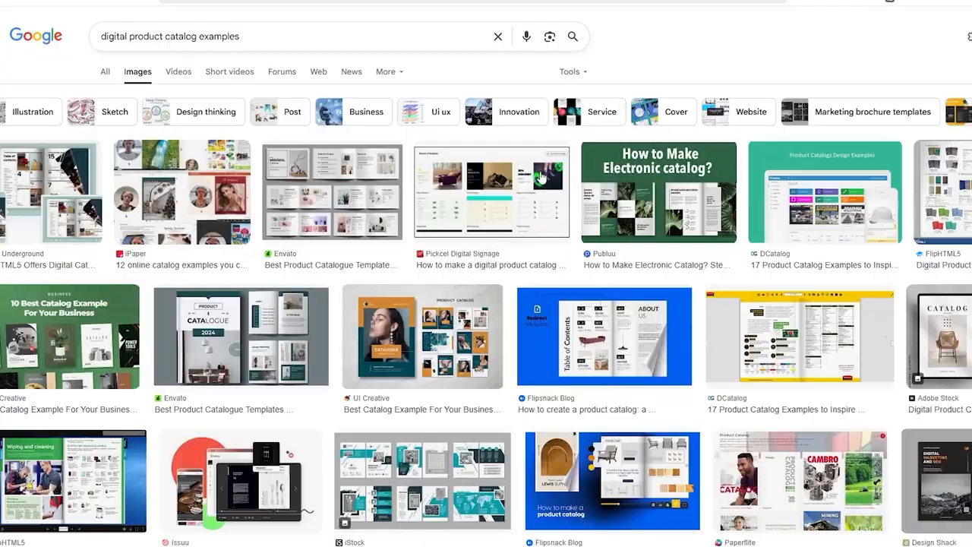
Step: Look through the digital product catalog image results and preview the Flipsnack Blog table-of-contents example
scroll(534, 203, "down", 3)
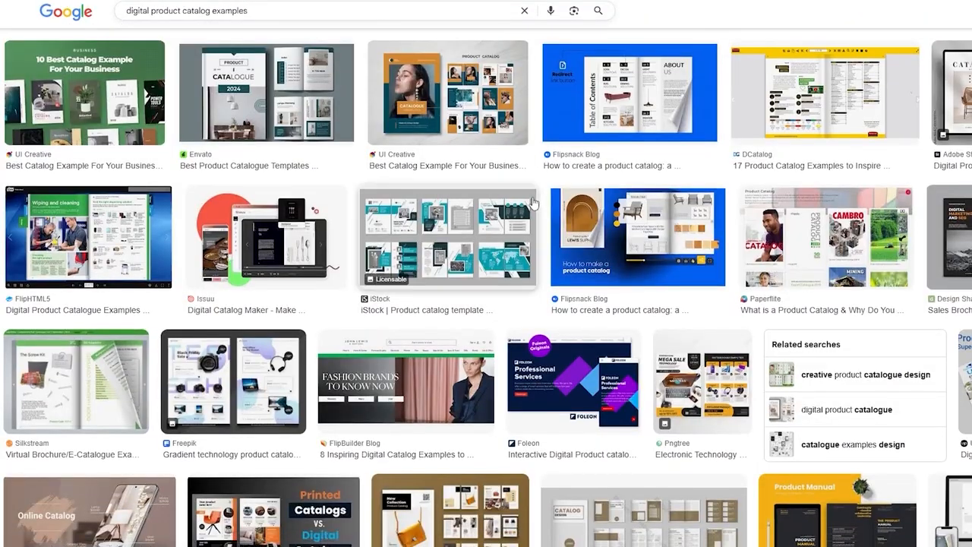
scroll(534, 203, "up", 2)
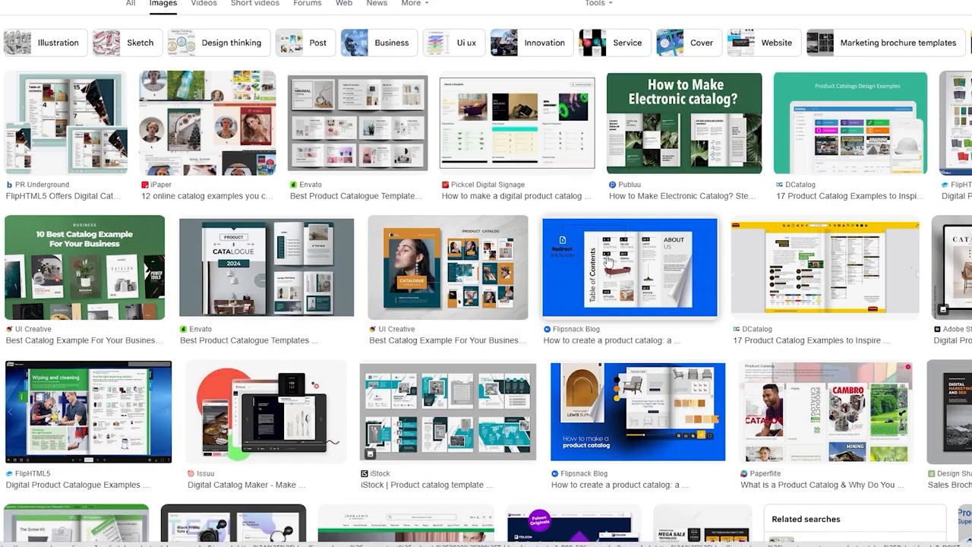
left_click(607, 261)
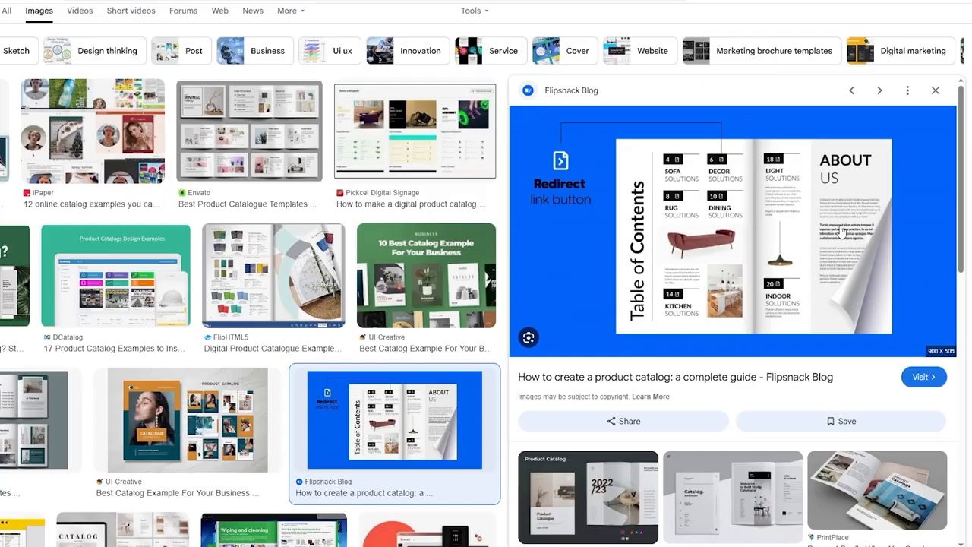
scroll(790, 239, "down", 3)
scroll(6, 353, "down", 3)
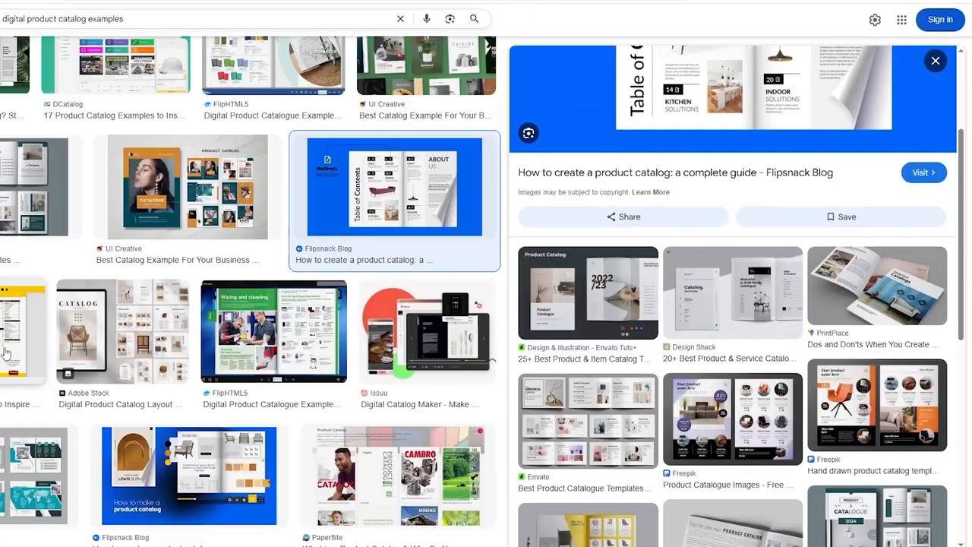
scroll(492, 323, "down", 5)
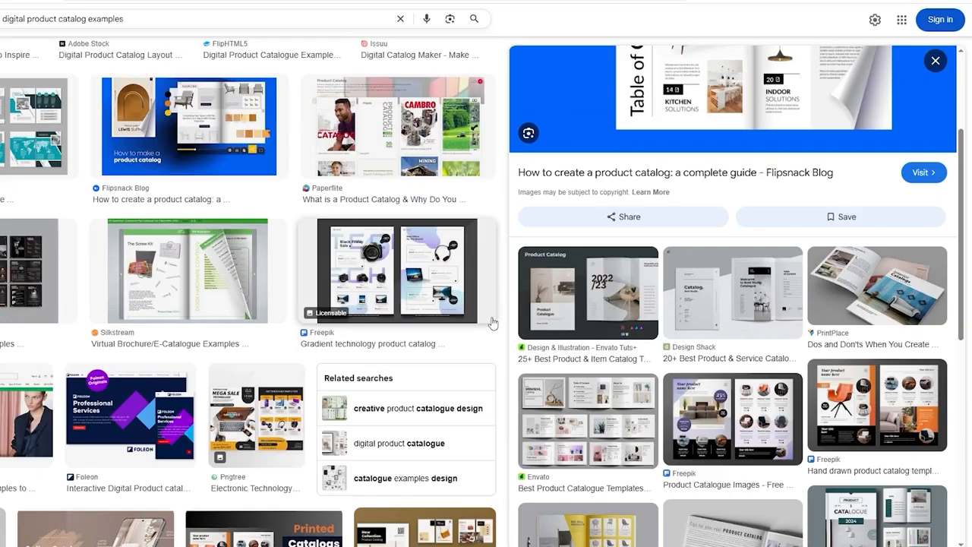
scroll(492, 325, "down", 5)
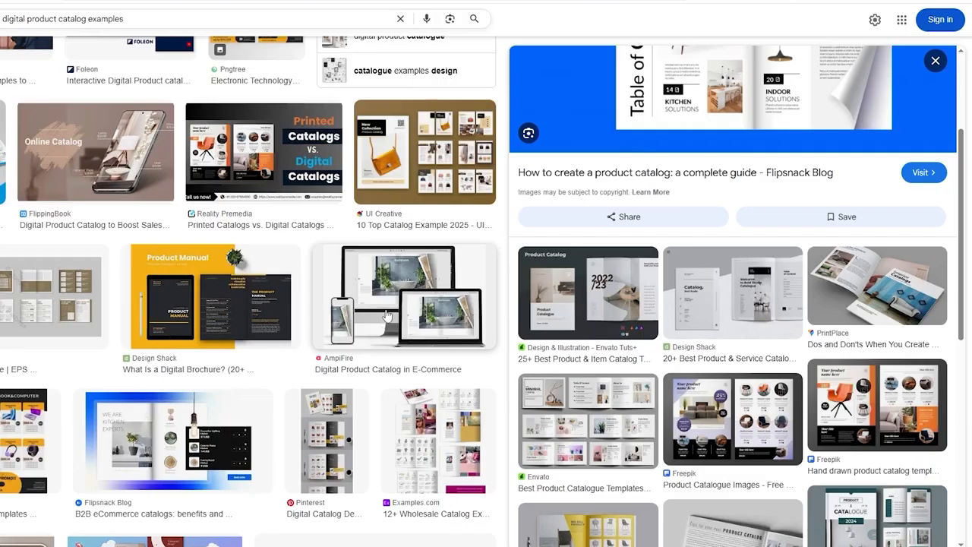
scroll(412, 332, "down", 4)
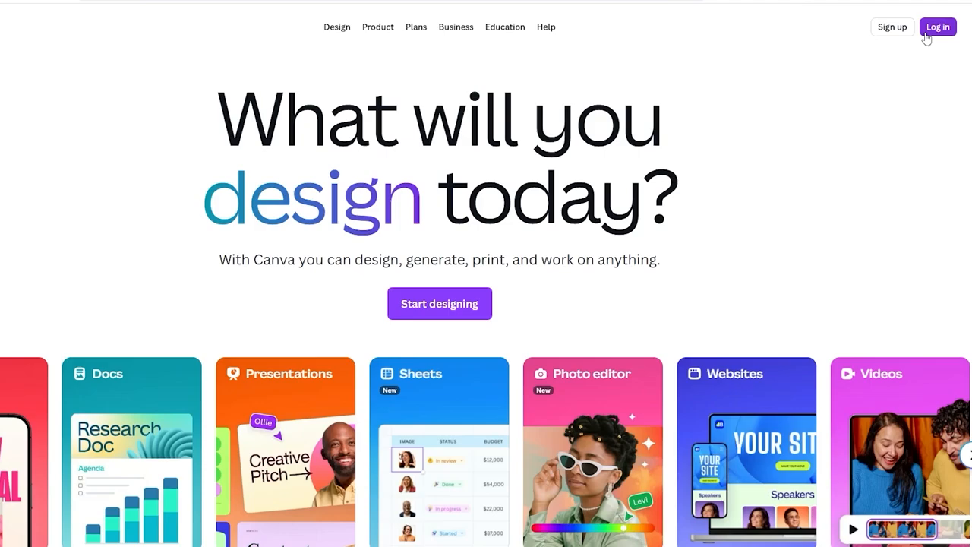
Step: Switch to the Canva website and log in with a Google account
left_click(936, 27)
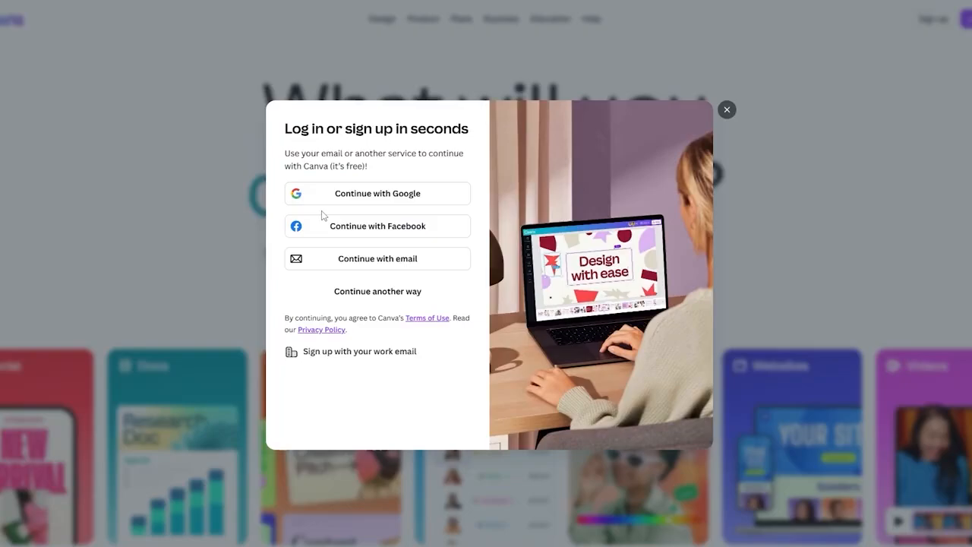
left_click(330, 191)
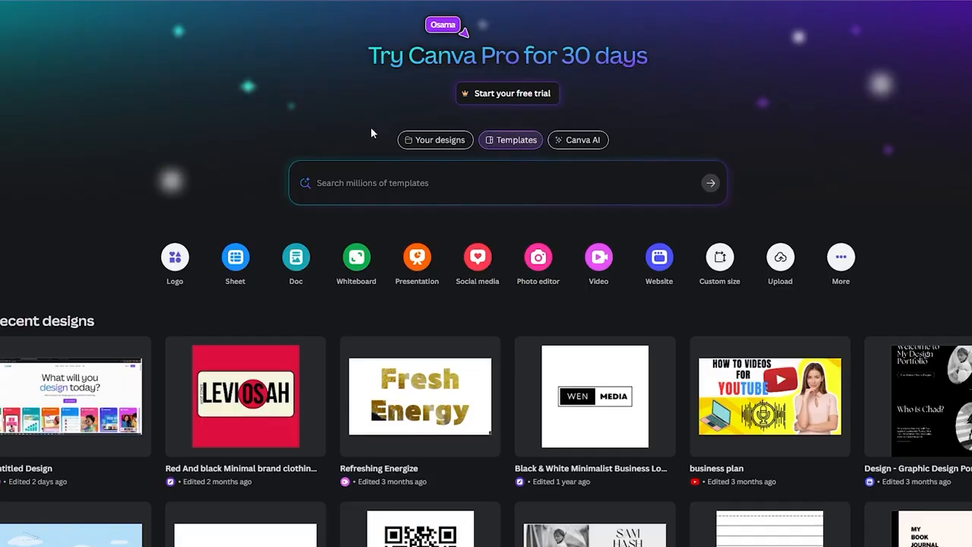
Step: Search the Canva template library for "magazine"
scroll(367, 127, "down", 2)
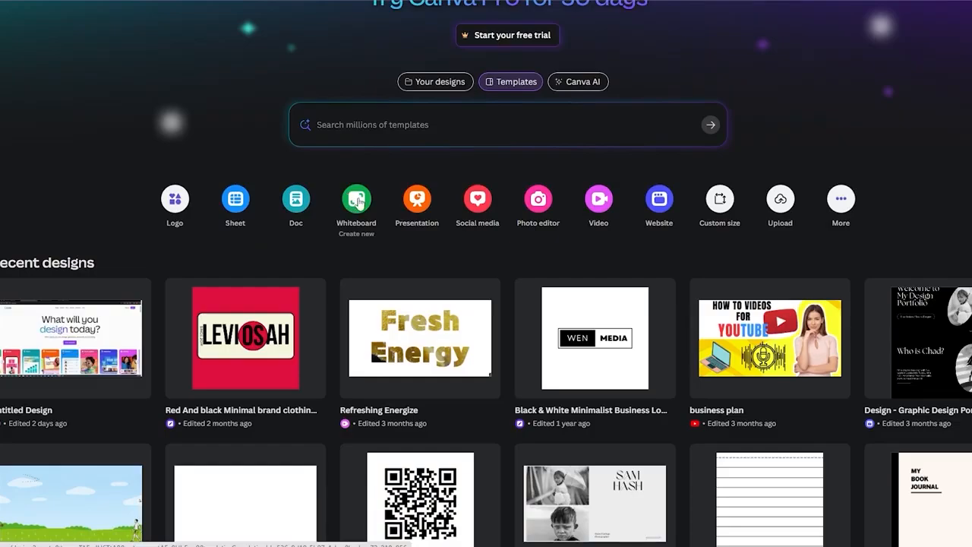
scroll(413, 125, "up", 2)
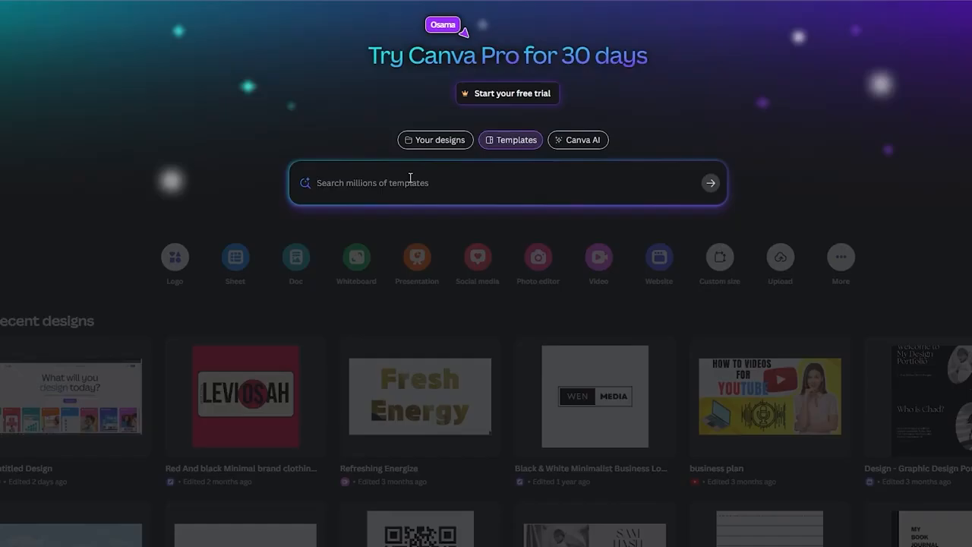
left_click(411, 178)
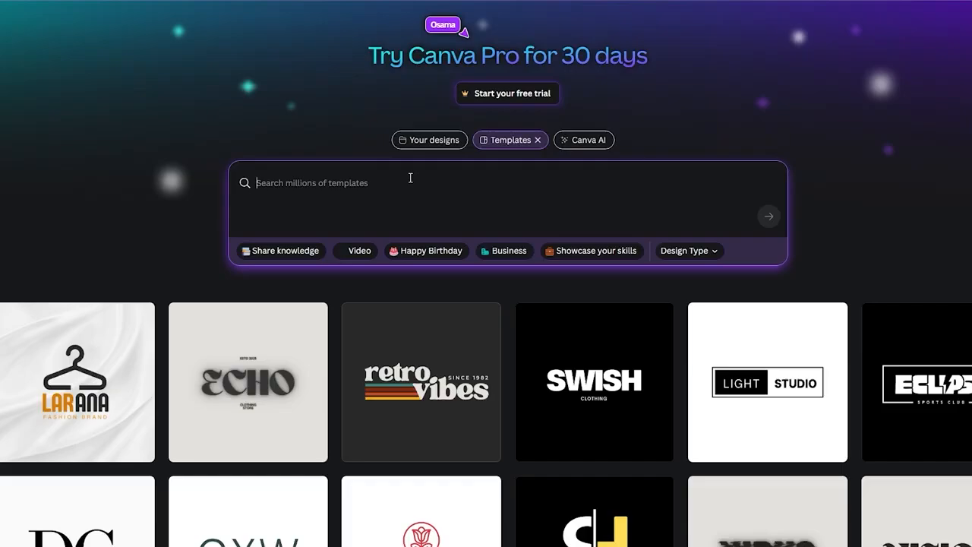
type("magazi")
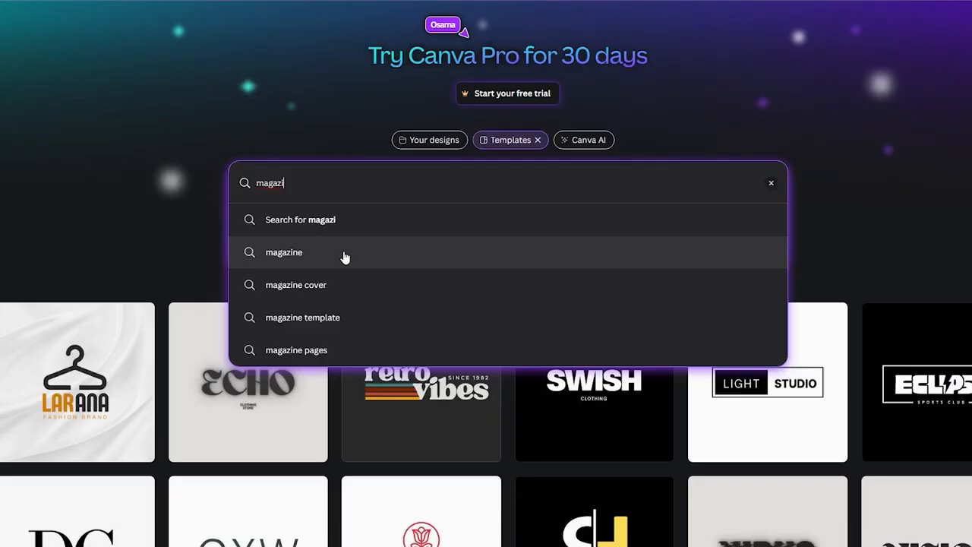
left_click(342, 254)
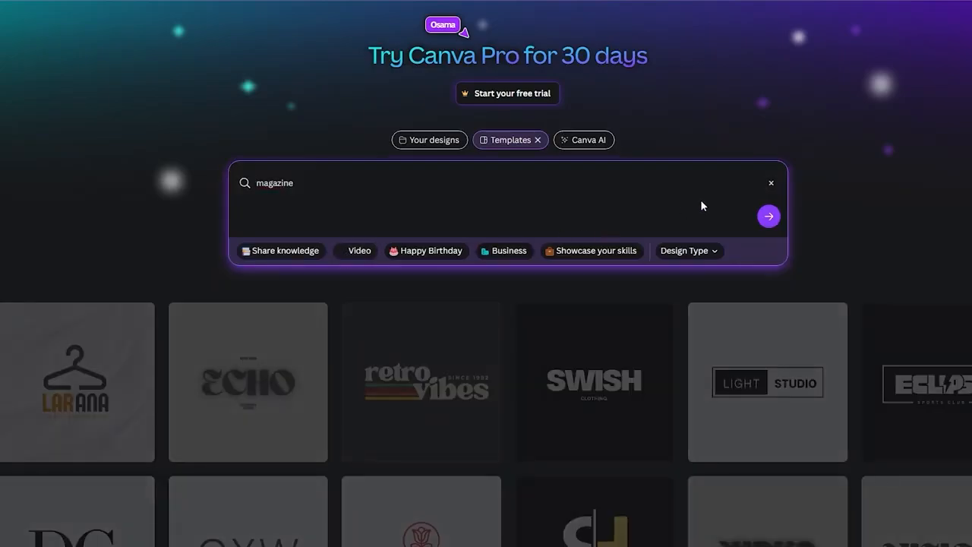
Step: Browse the magazine templates and check the style and category options available for filtering them
scroll(133, 236, "down", 2)
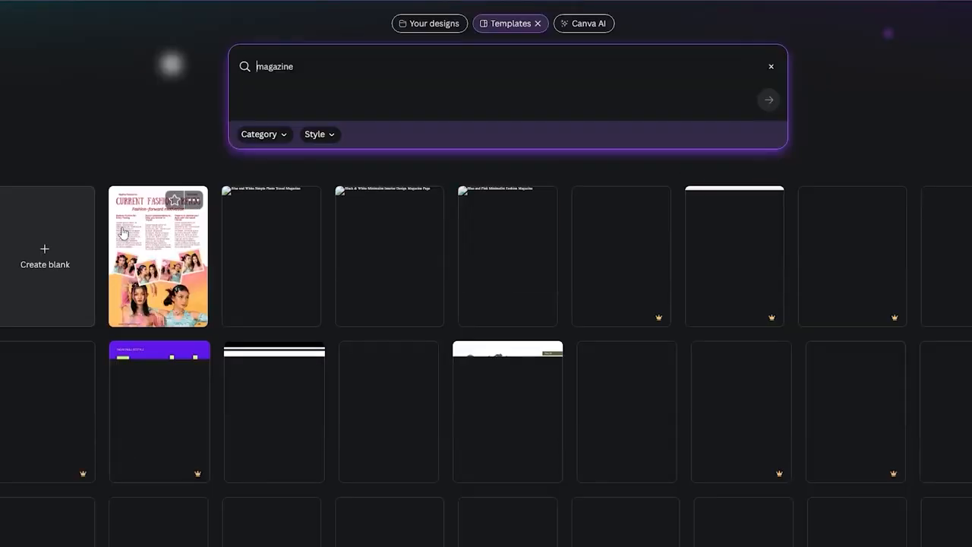
scroll(106, 238, "down", 1)
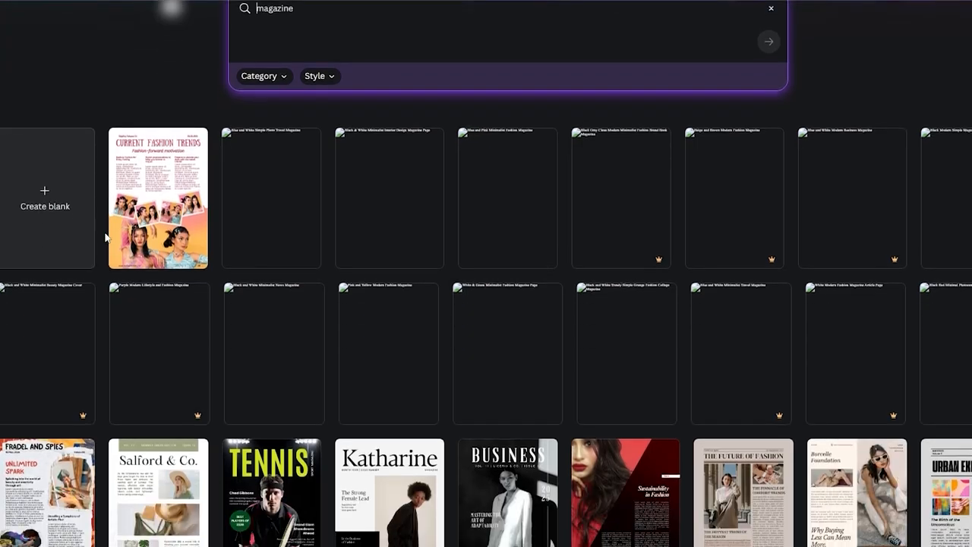
scroll(107, 237, "down", 5)
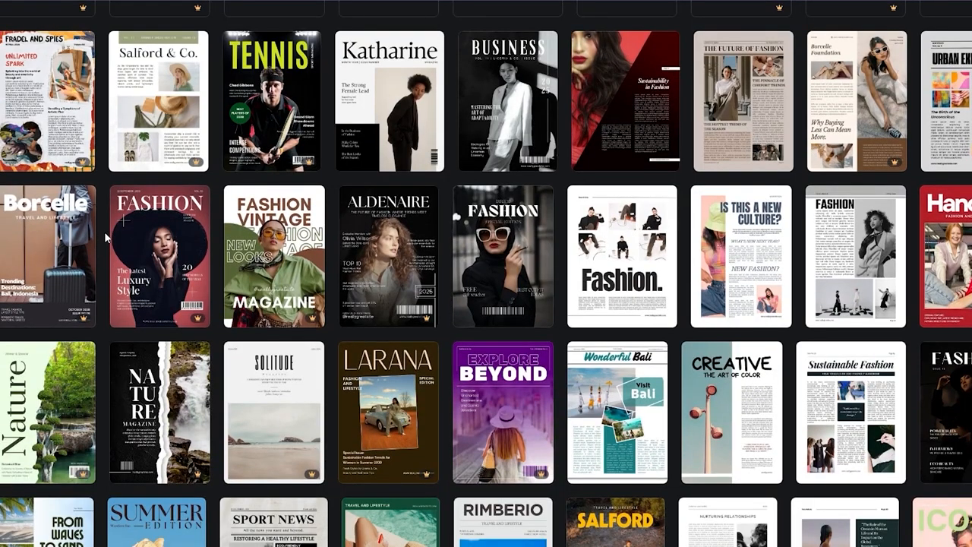
scroll(101, 240, "down", 3)
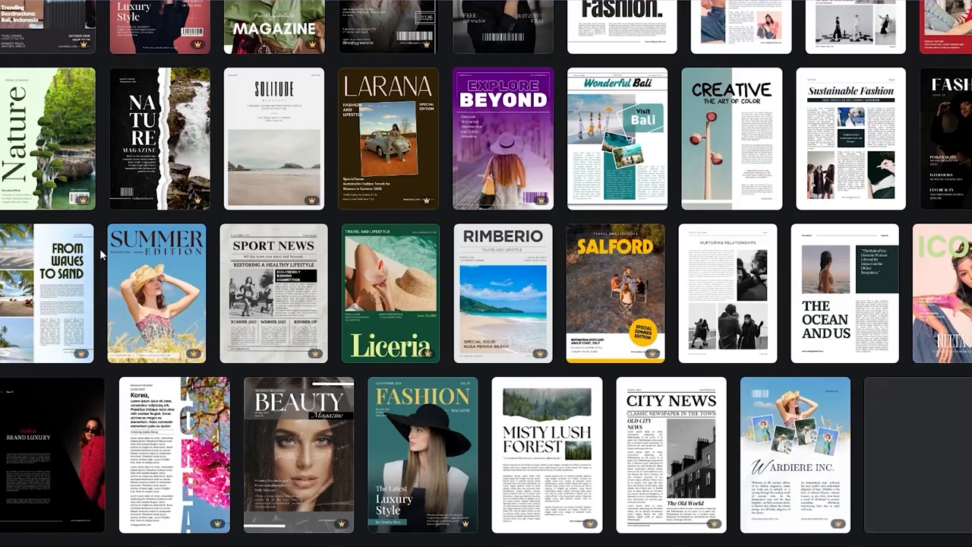
scroll(98, 249, "down", 2)
scroll(98, 252, "down", 1)
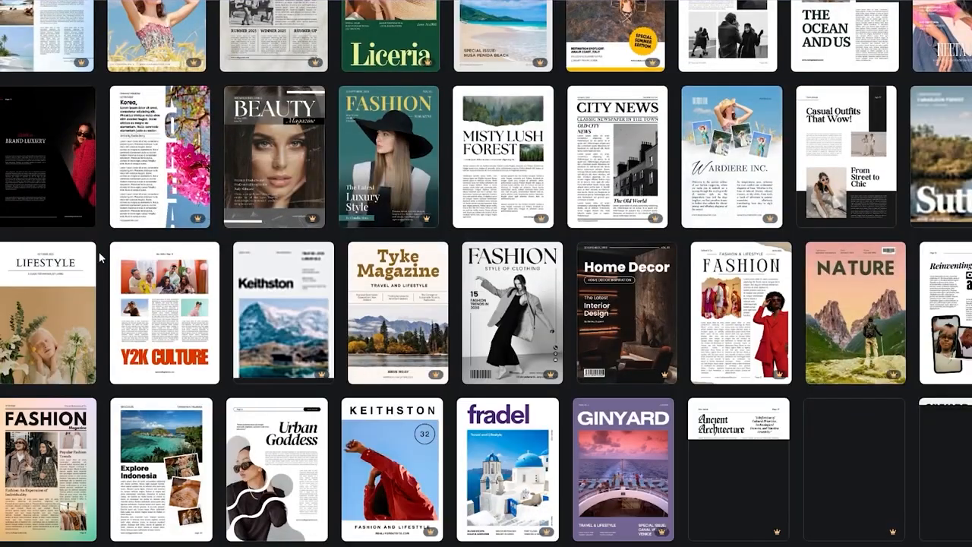
scroll(98, 251, "up", 2)
scroll(99, 252, "down", 5)
scroll(90, 262, "up", 4)
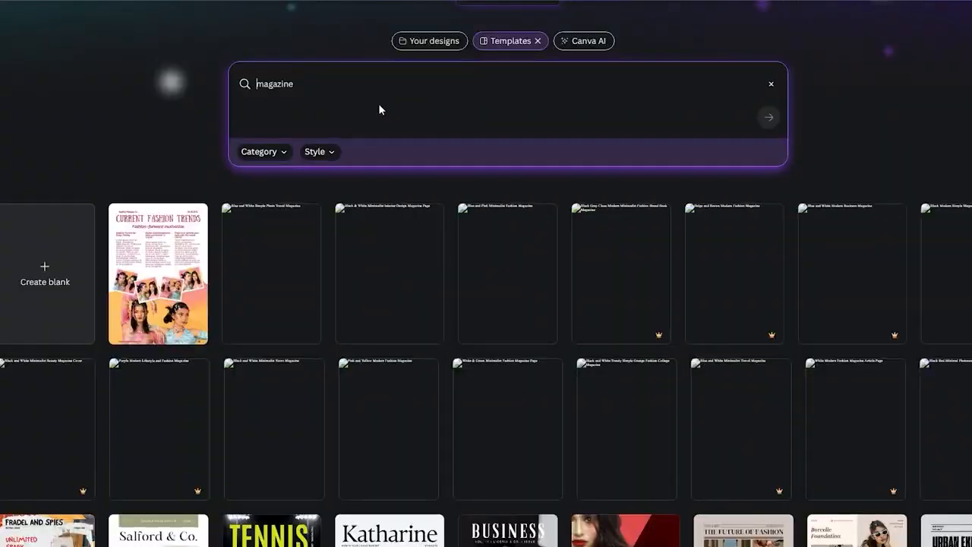
left_click(317, 154)
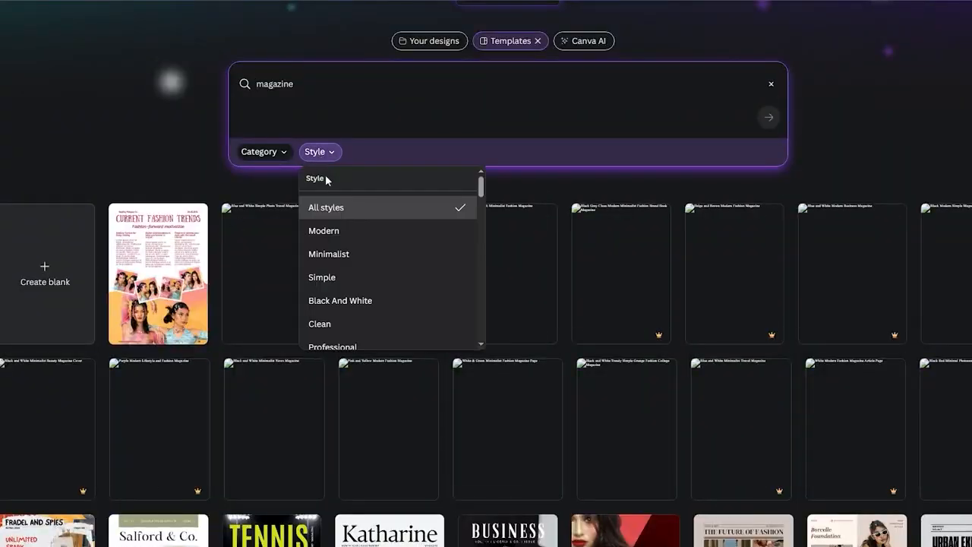
left_click(272, 155)
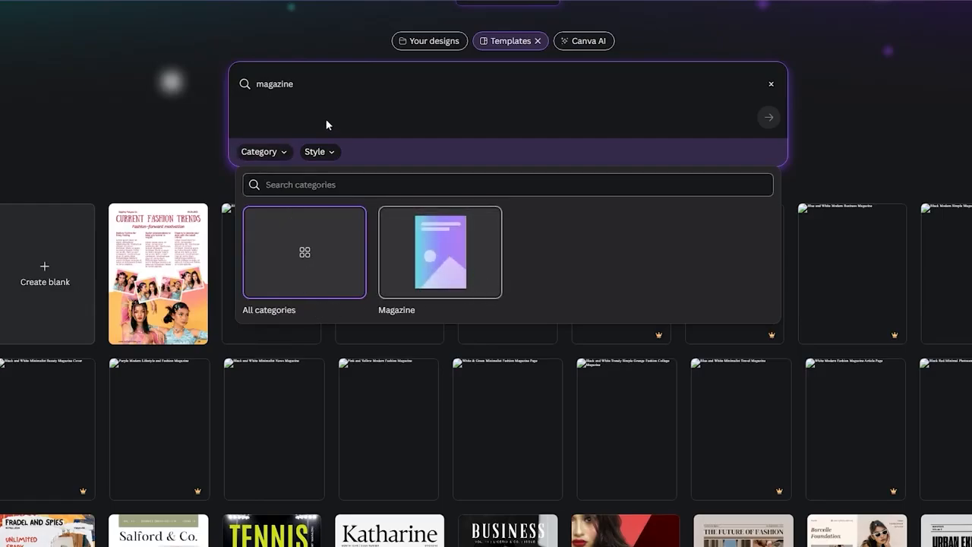
Step: Replace the template search term with "flip book" and run the search
left_click(321, 96)
double_click(320, 94)
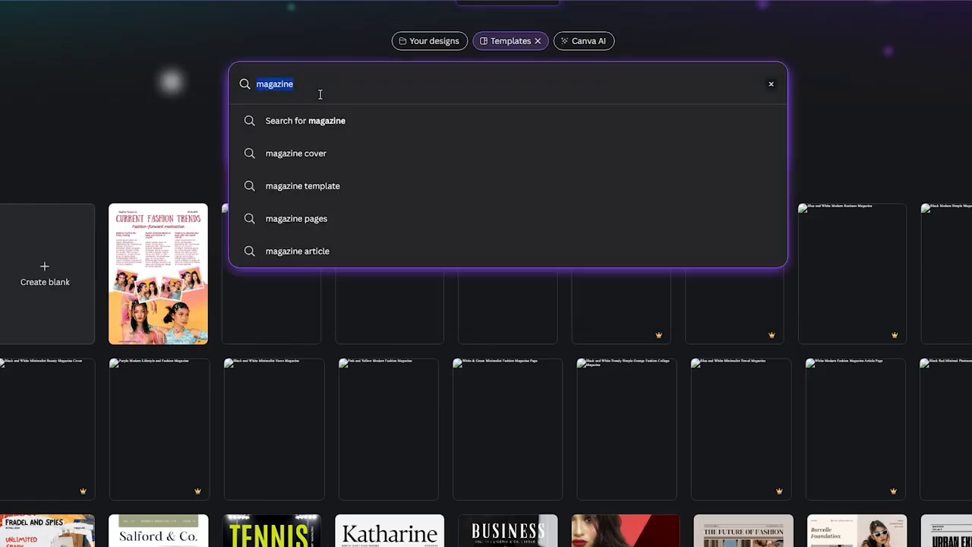
type("flip")
left_click(311, 154)
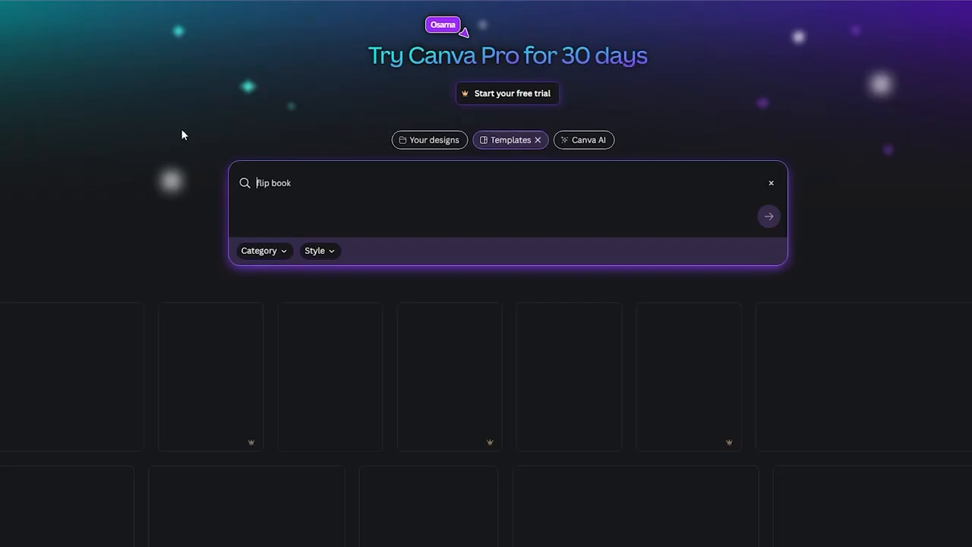
Step: Browse the flip book templates to compare designs that could suit a catalog
scroll(163, 133, "down", 1)
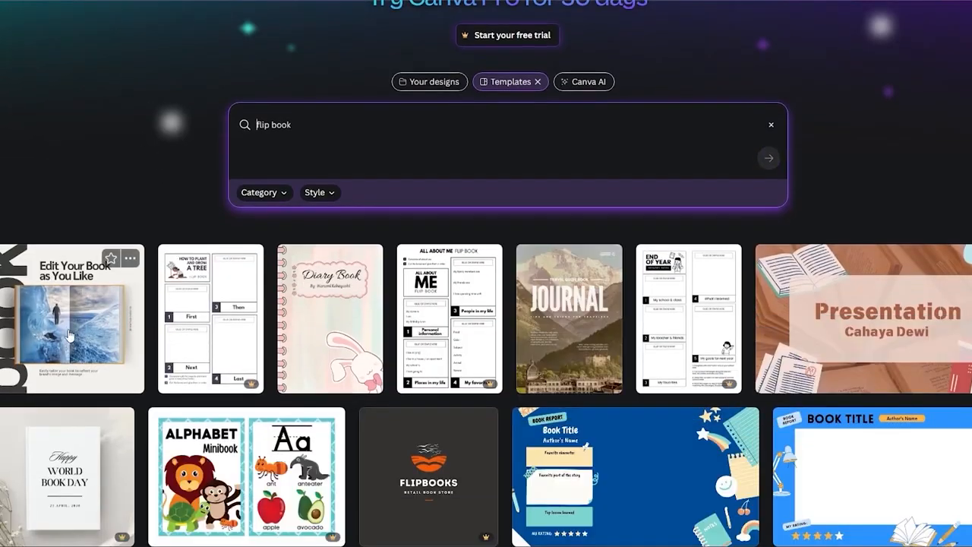
scroll(68, 334, "down", 2)
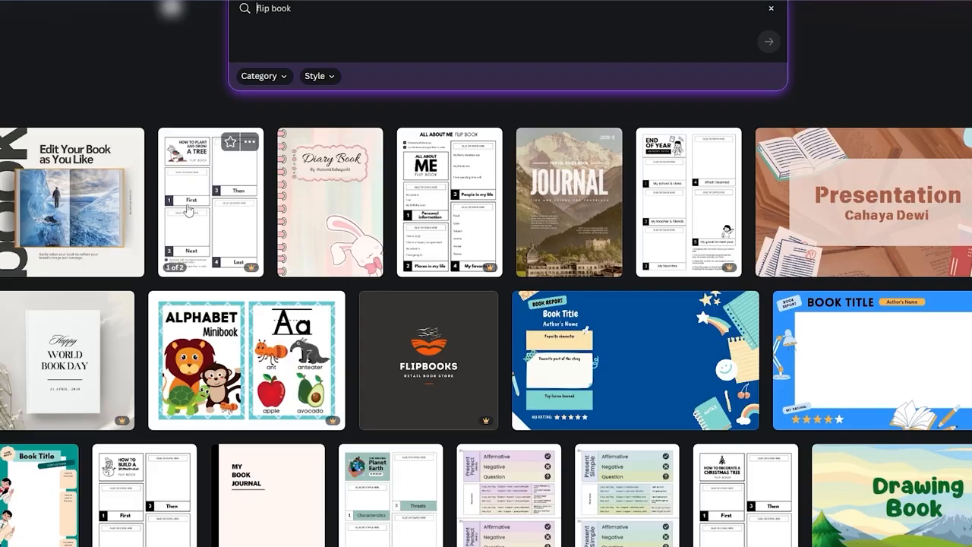
scroll(204, 211, "down", 1)
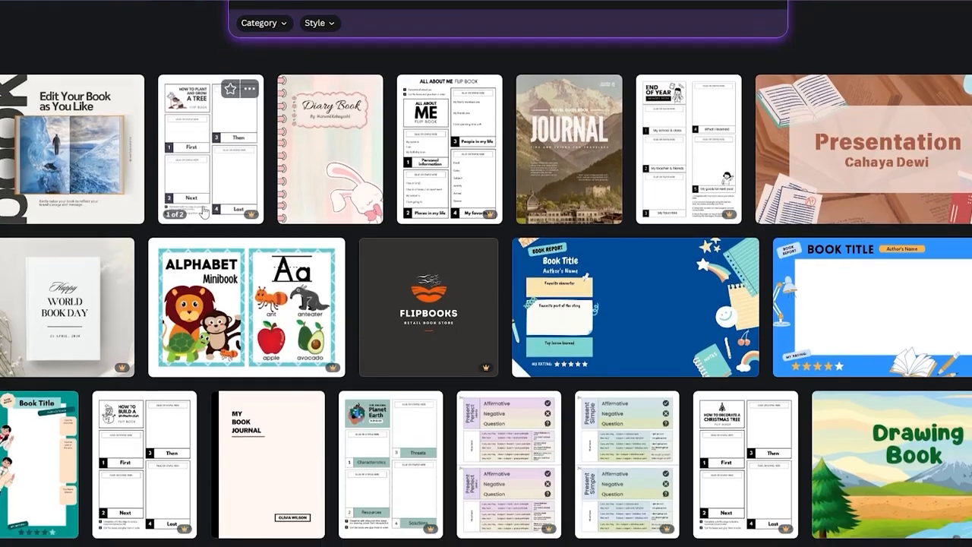
scroll(204, 211, "down", 3)
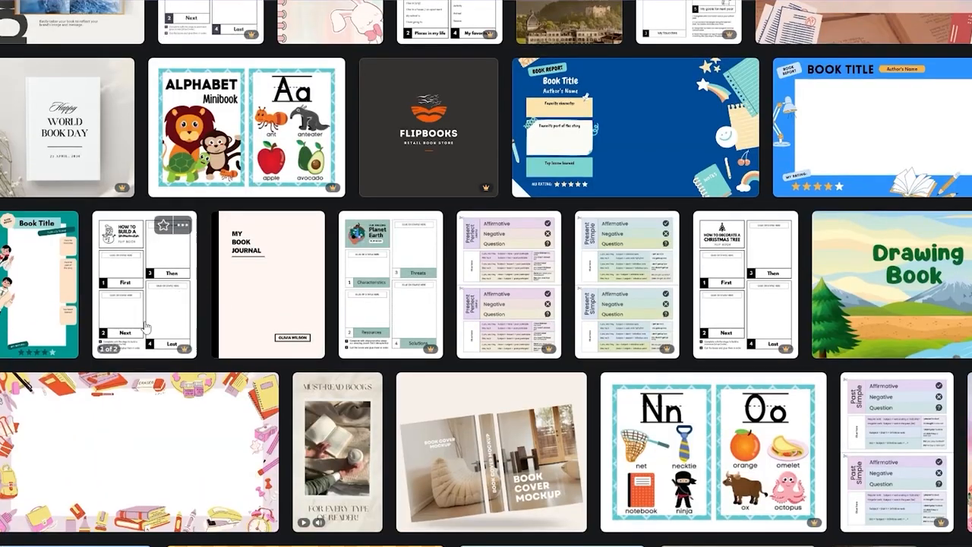
scroll(146, 326, "down", 4)
scroll(487, 235, "down", 4)
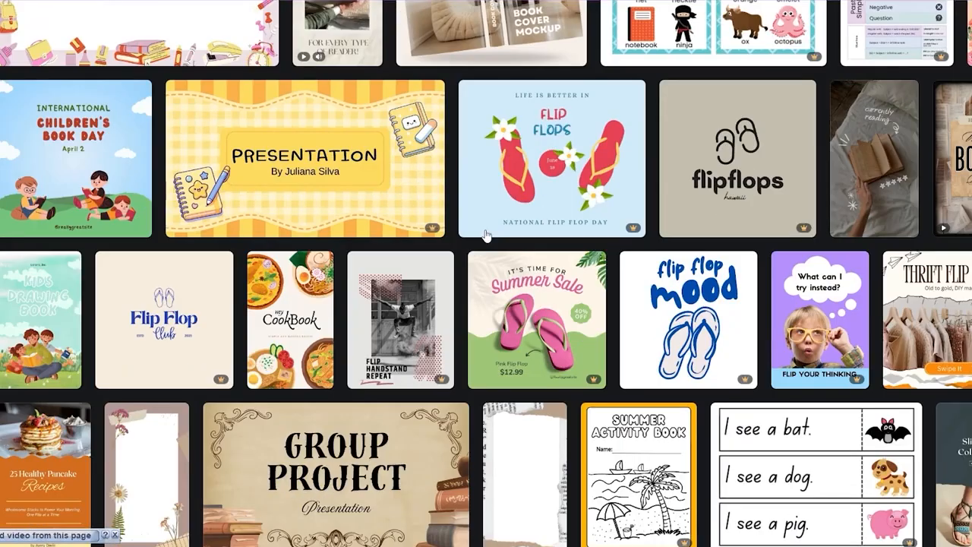
scroll(470, 200, "down", 2)
scroll(470, 201, "down", 4)
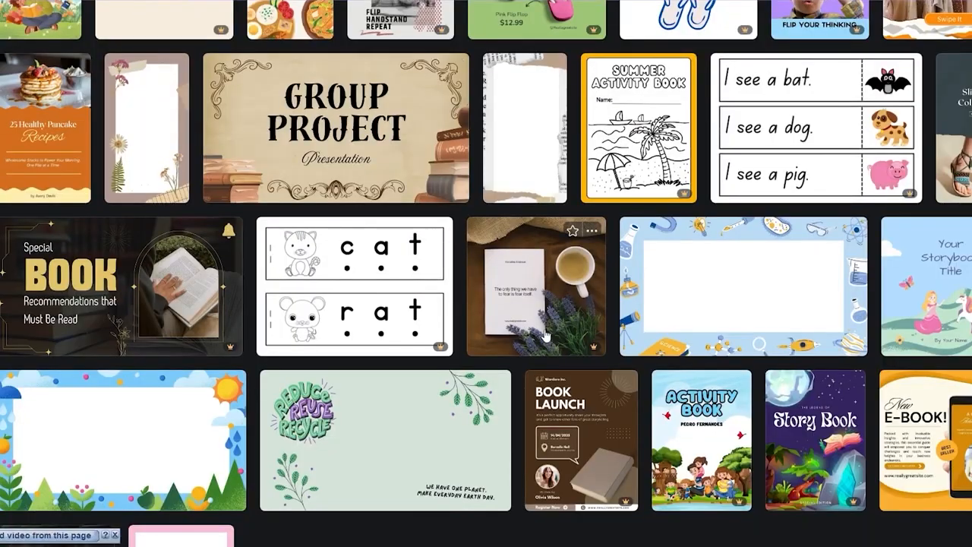
scroll(796, 288, "down", 2)
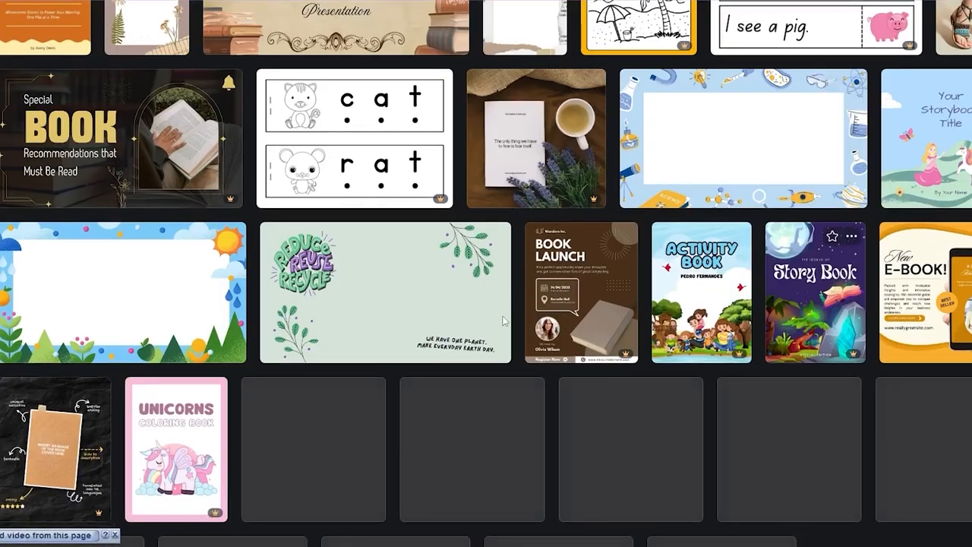
scroll(279, 318, "down", 6)
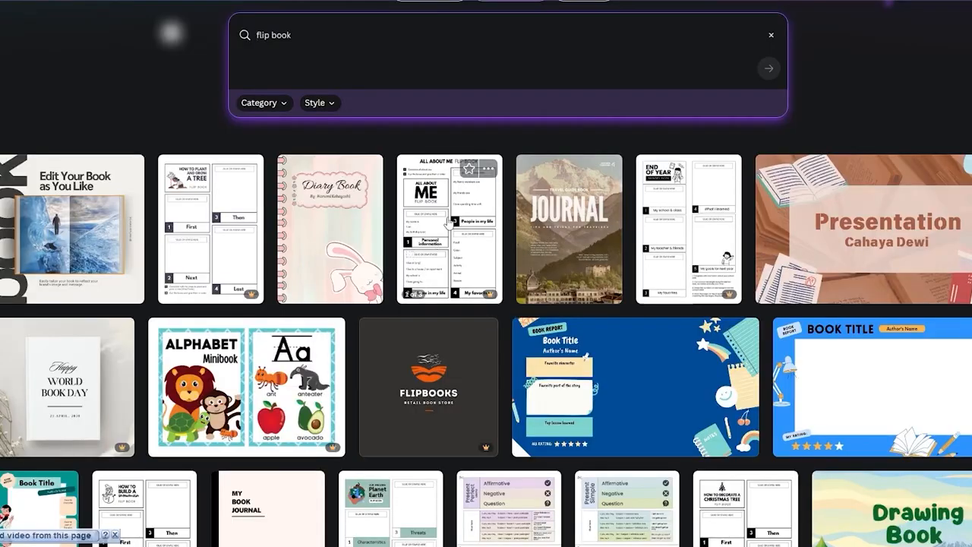
scroll(265, 326, "down", 3)
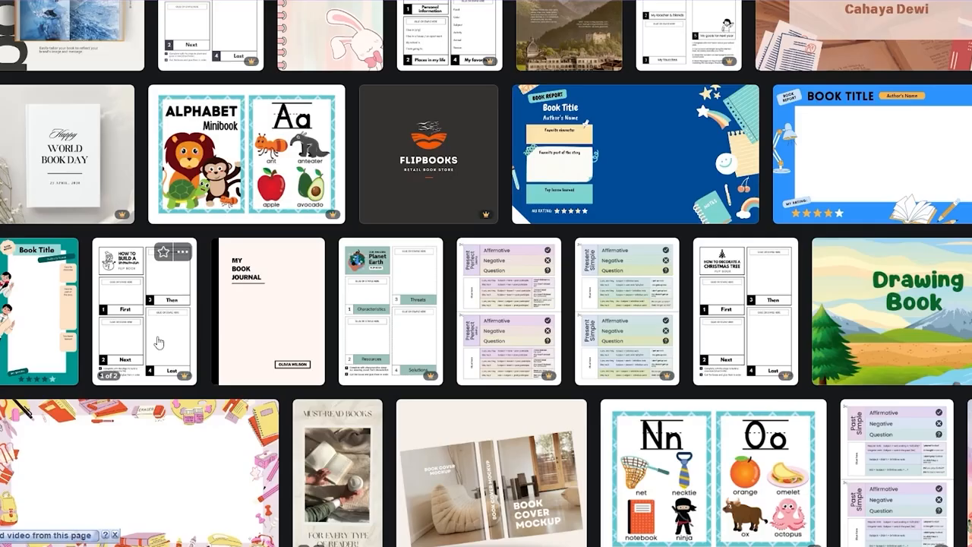
scroll(158, 343, "up", 3)
Step: Open the preview of the "How to Plant and Grow a Tree" flip book template and view its pages and similar designs
left_click(228, 238)
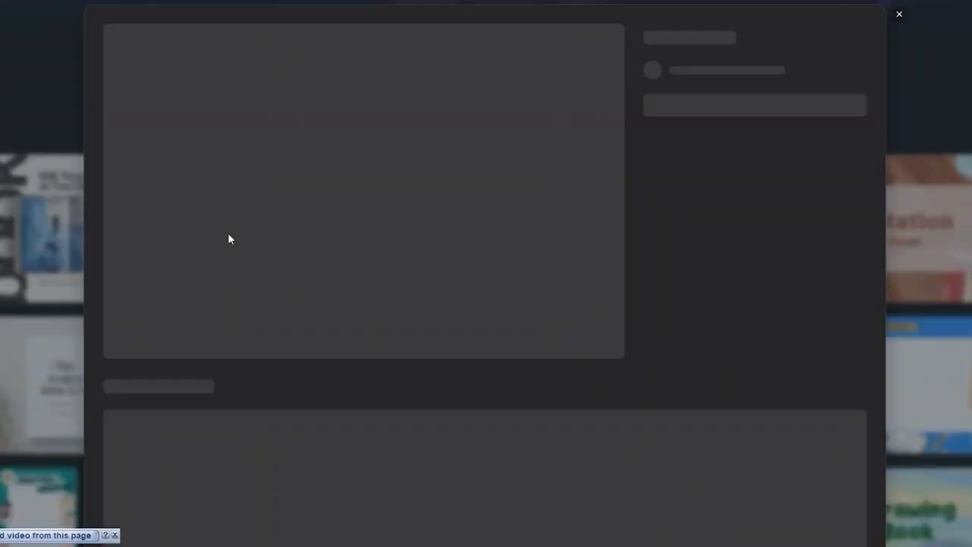
scroll(399, 256, "down", 4)
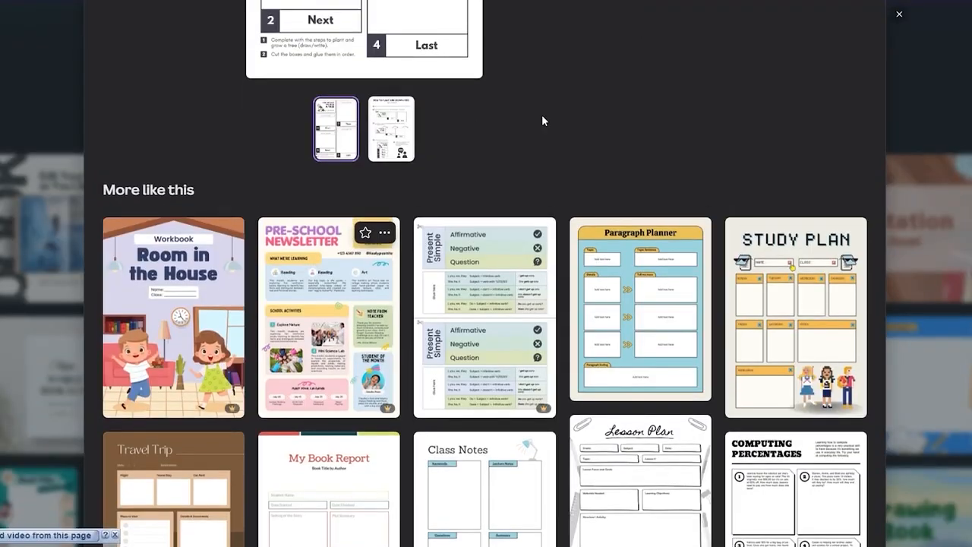
Step: Leave the template preview and create a blank Magazine (A4) design by searching the design types for "maga"
scroll(542, 121, "up", 3)
left_click(887, 219)
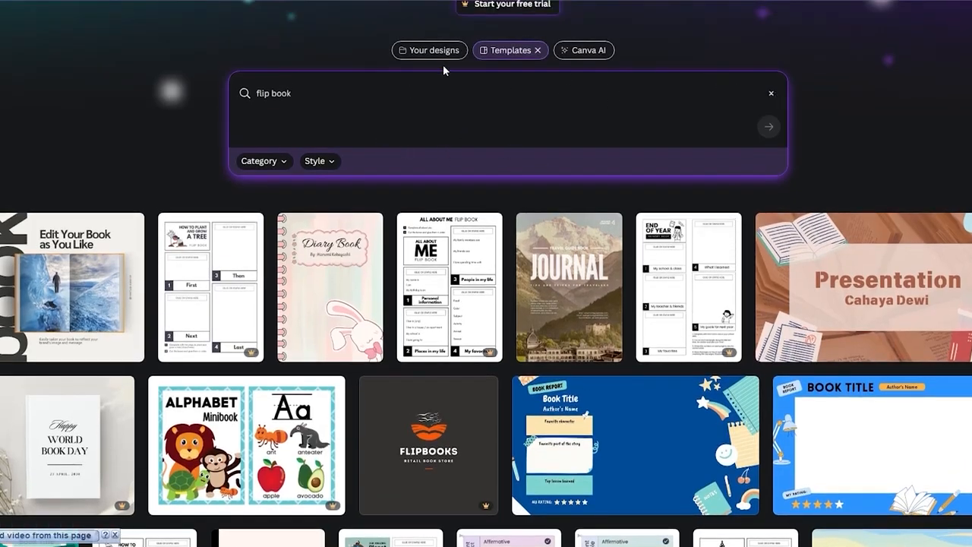
scroll(392, 184, "up", 2)
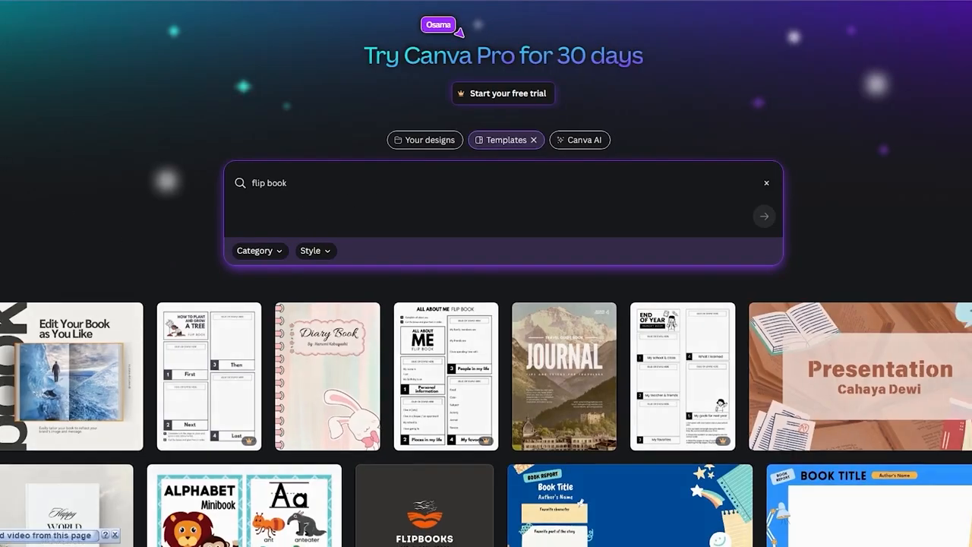
left_click(2, 61)
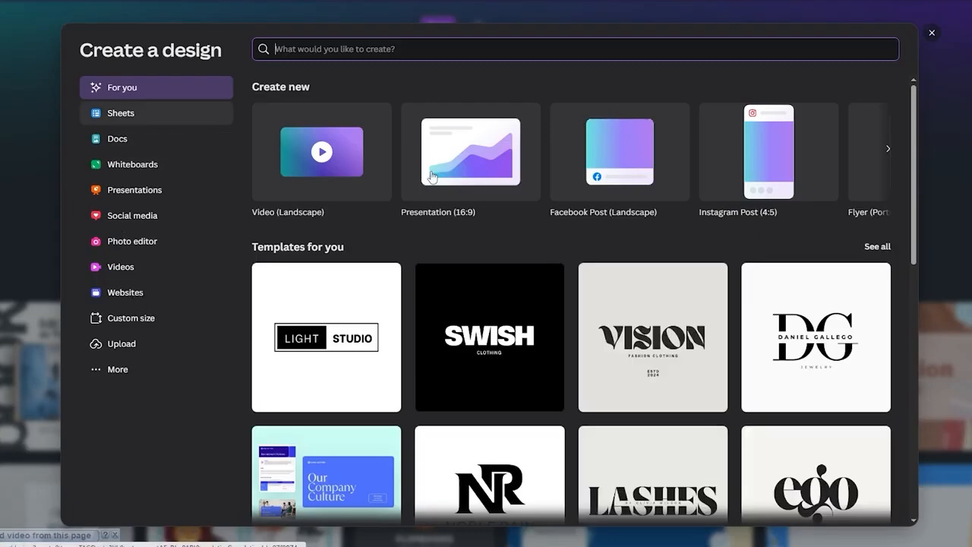
type("maga")
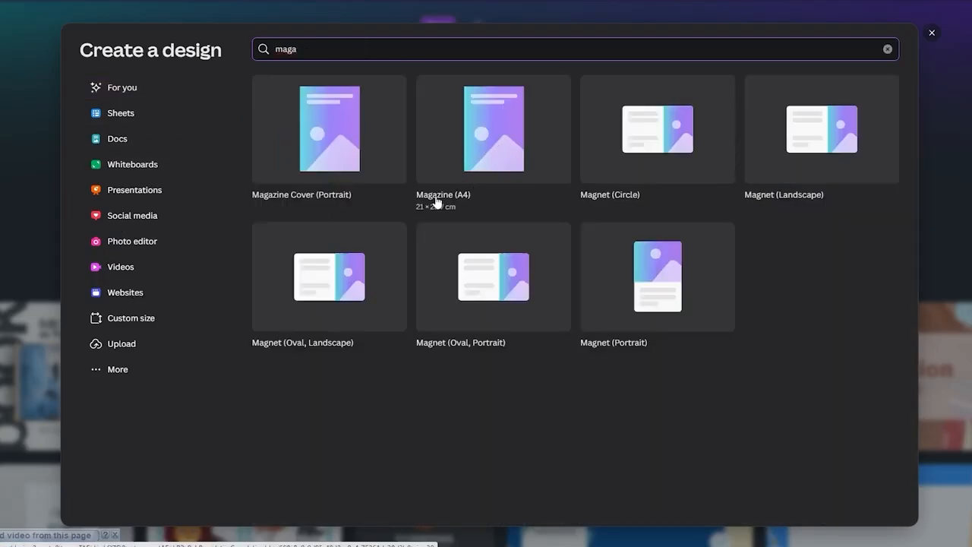
left_click(493, 153)
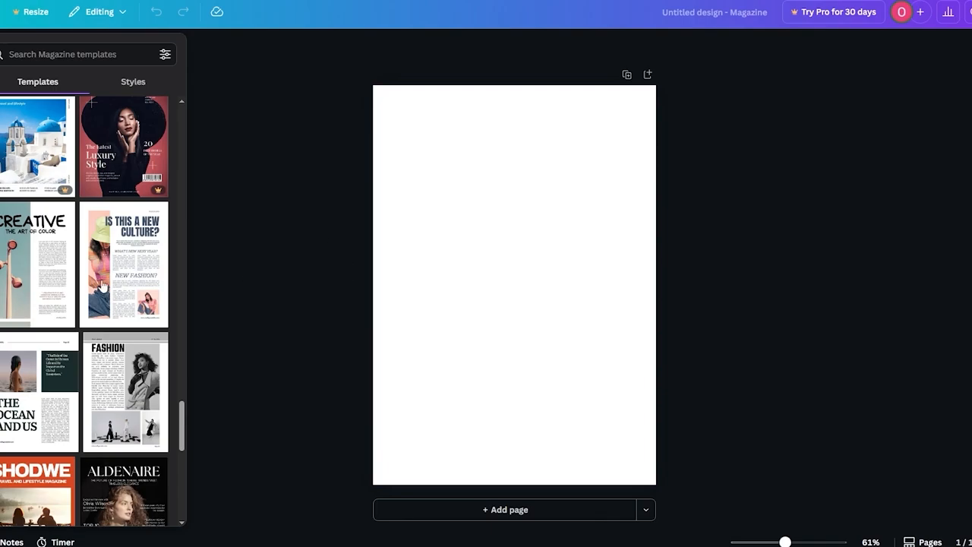
Step: Browse the magazine page templates to compare cover and article layouts for the catalog
scroll(103, 286, "down", 5)
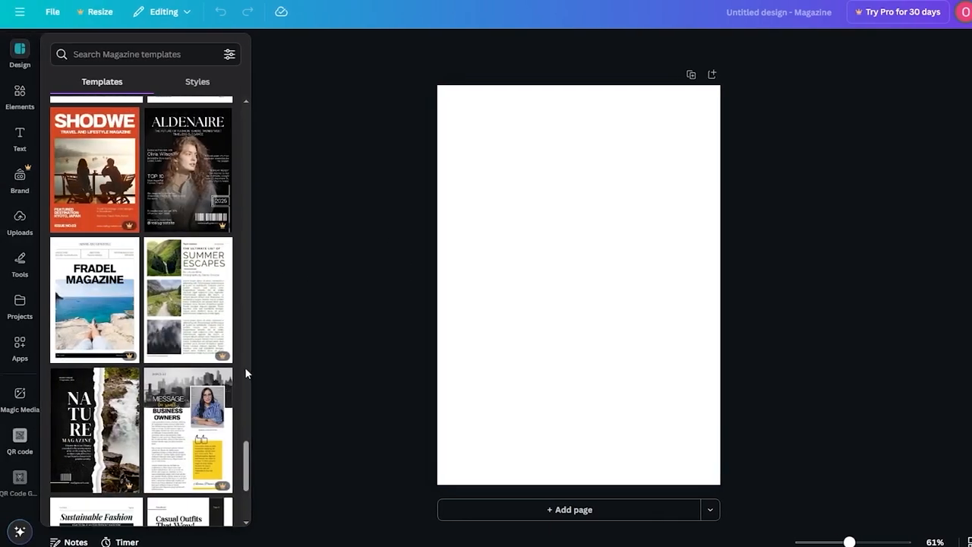
scroll(198, 224, "up", 2)
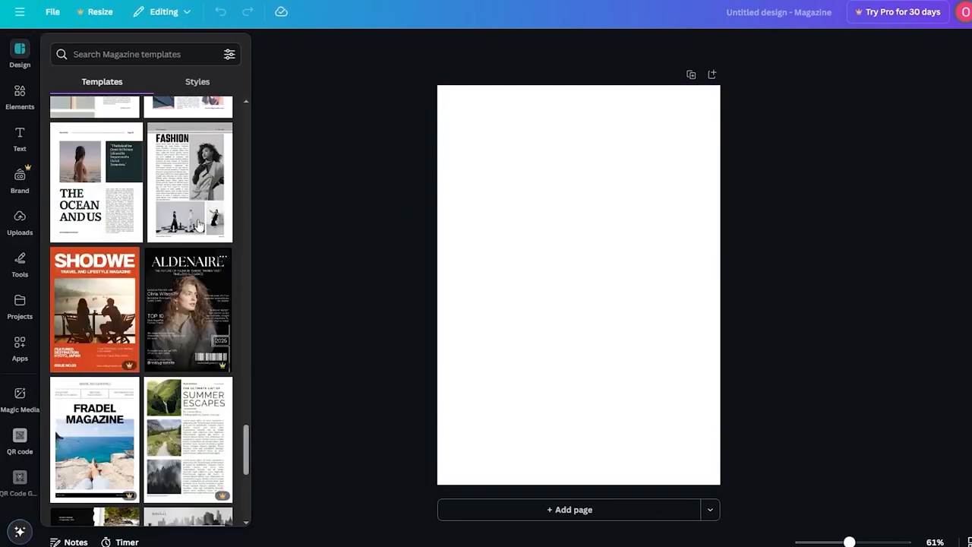
scroll(197, 224, "up", 4)
scroll(79, 220, "down", 2)
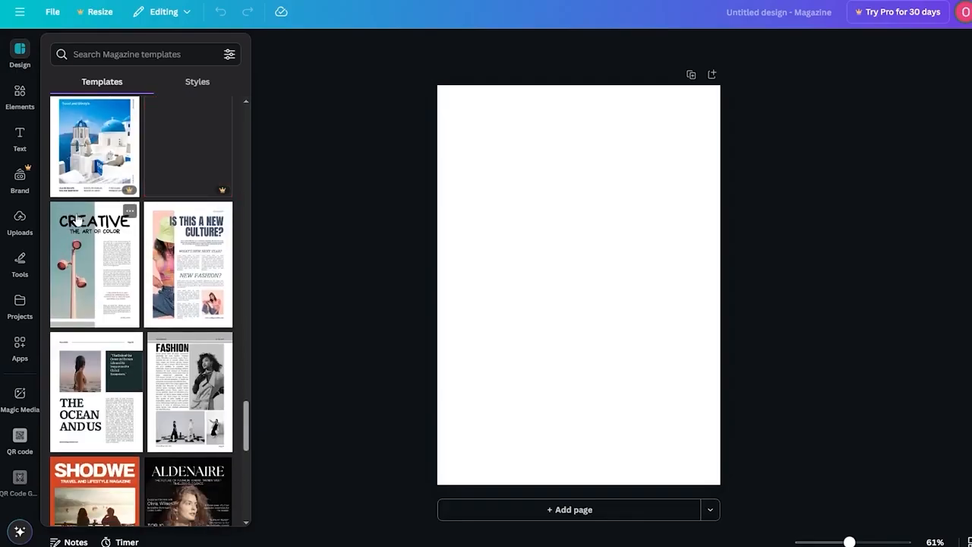
scroll(113, 266, "down", 3)
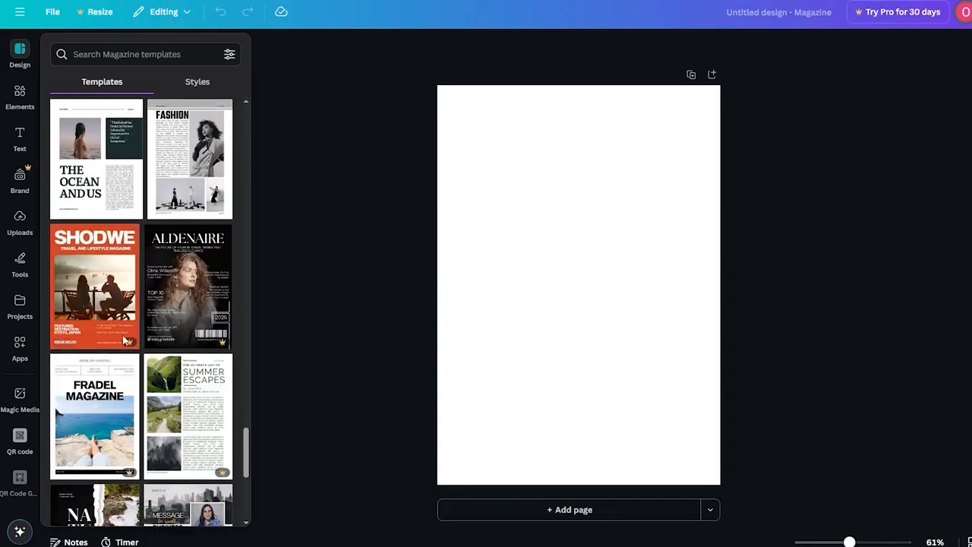
scroll(125, 340, "down", 5)
scroll(209, 441, "down", 2)
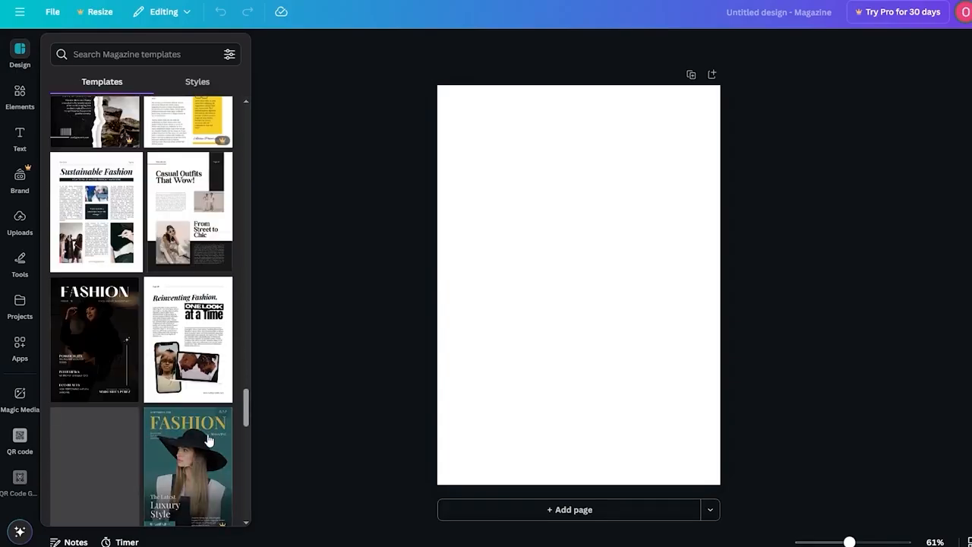
scroll(209, 441, "down", 3)
scroll(198, 304, "down", 3)
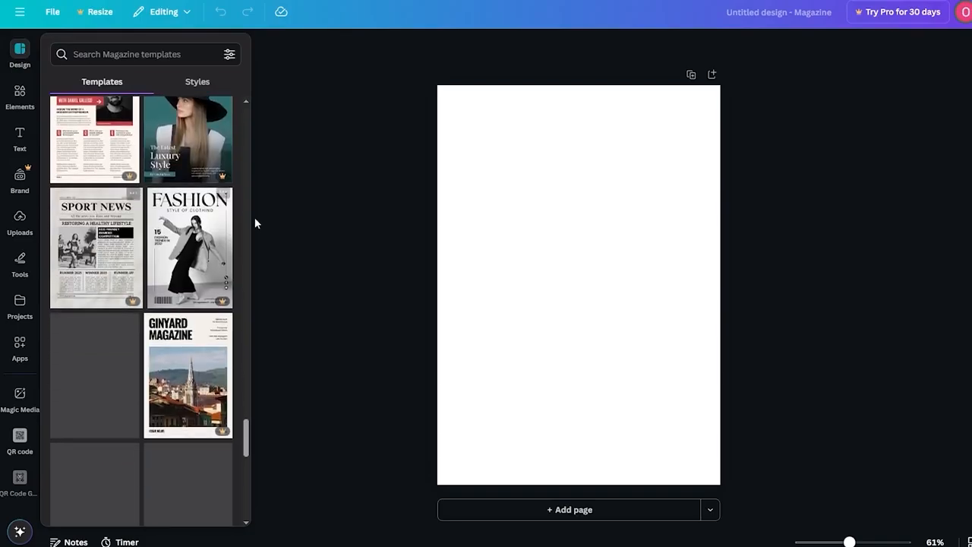
scroll(197, 350, "down", 10)
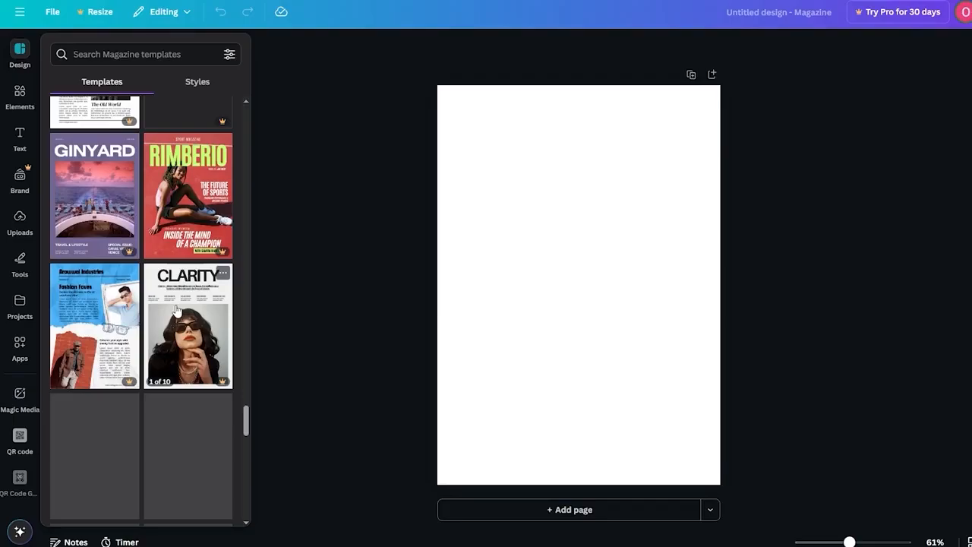
Step: Go back to the "Creative – The Art of Color" magazine template and apply it to the blank page
scroll(171, 380, "up", 3)
scroll(165, 392, "up", 4)
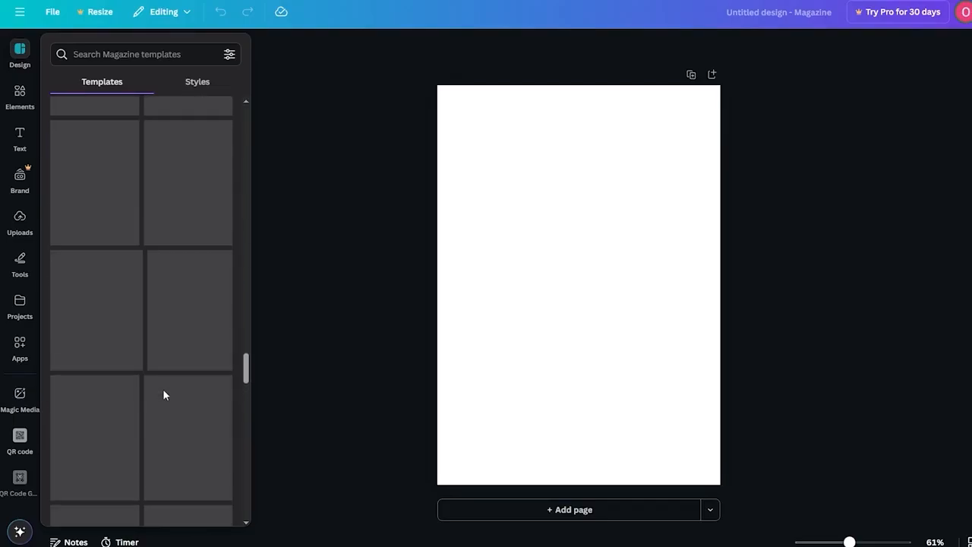
scroll(162, 389, "down", 1)
scroll(148, 398, "up", 3)
scroll(138, 395, "up", 4)
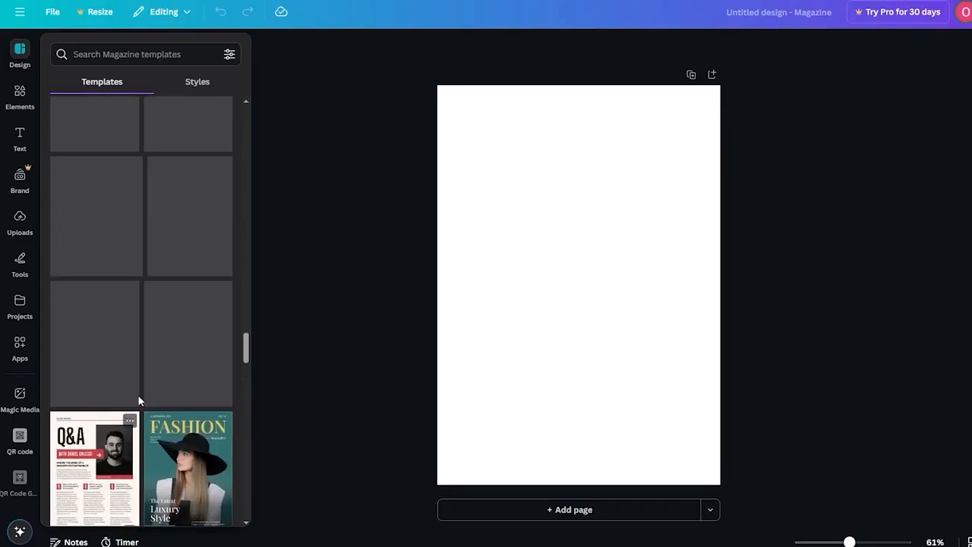
scroll(94, 252, "up", 2)
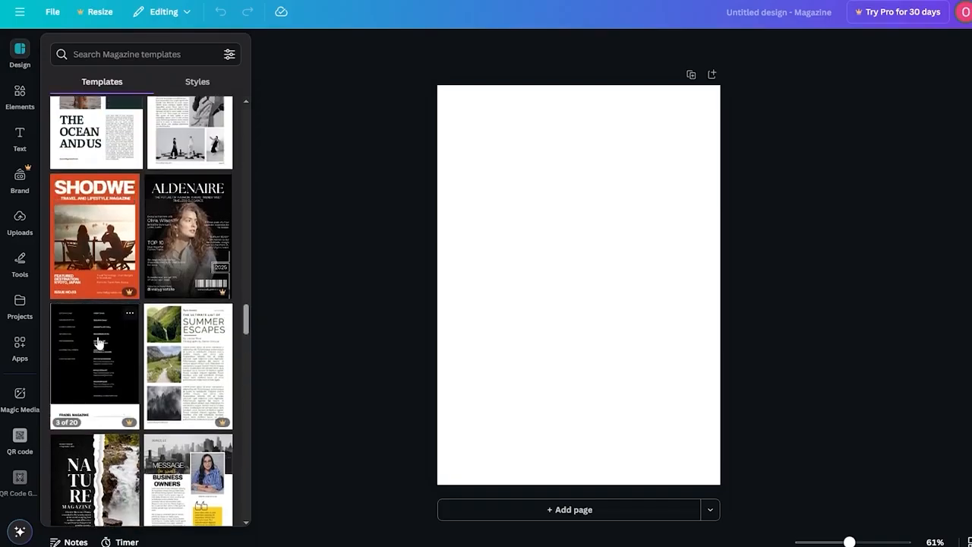
scroll(98, 341, "up", 4)
left_click(96, 261)
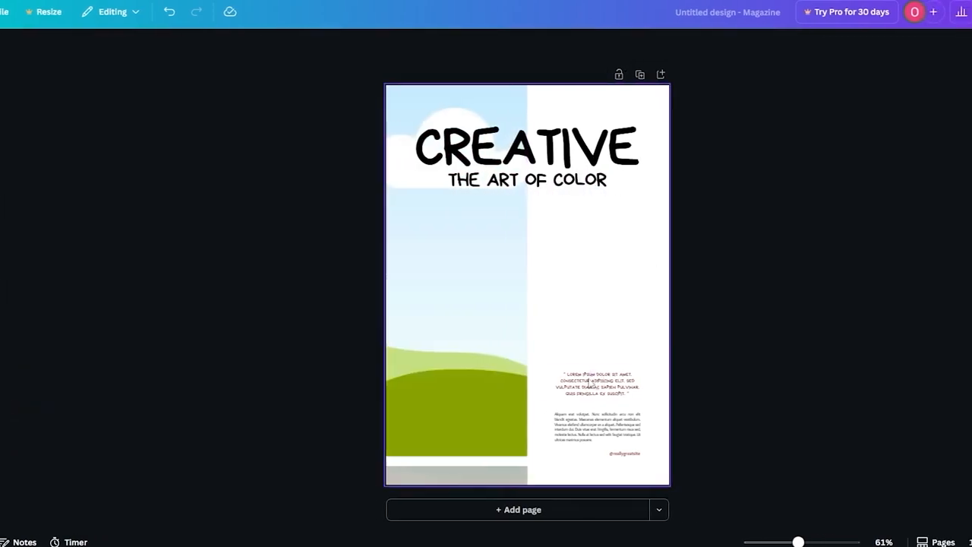
Step: Delete the quote, the body paragraph, both image frames and the social handle from the template page
left_click(590, 384)
key("Delete")
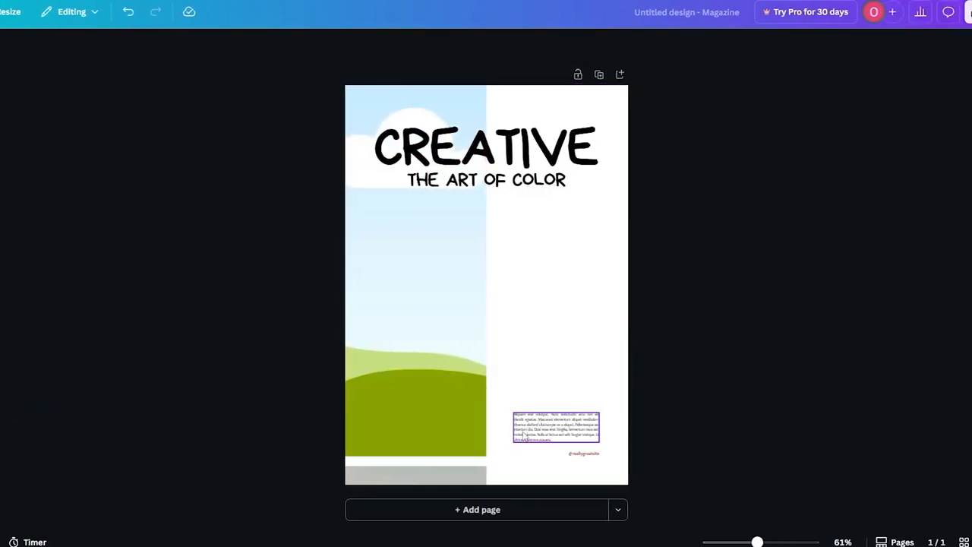
left_click(568, 435)
key("Delete")
left_click(498, 447)
key("Delete")
left_click(456, 479)
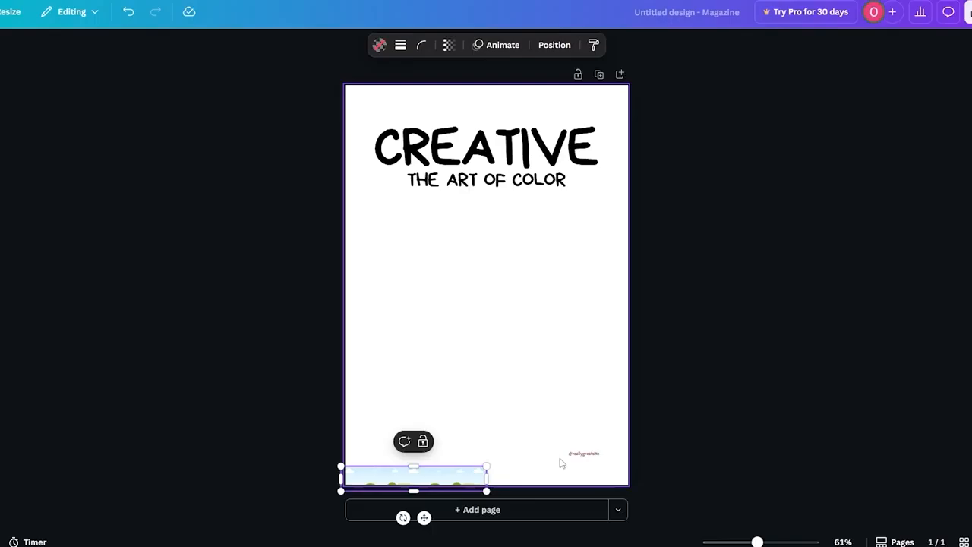
key("Delete")
left_click(571, 456)
key("Delete")
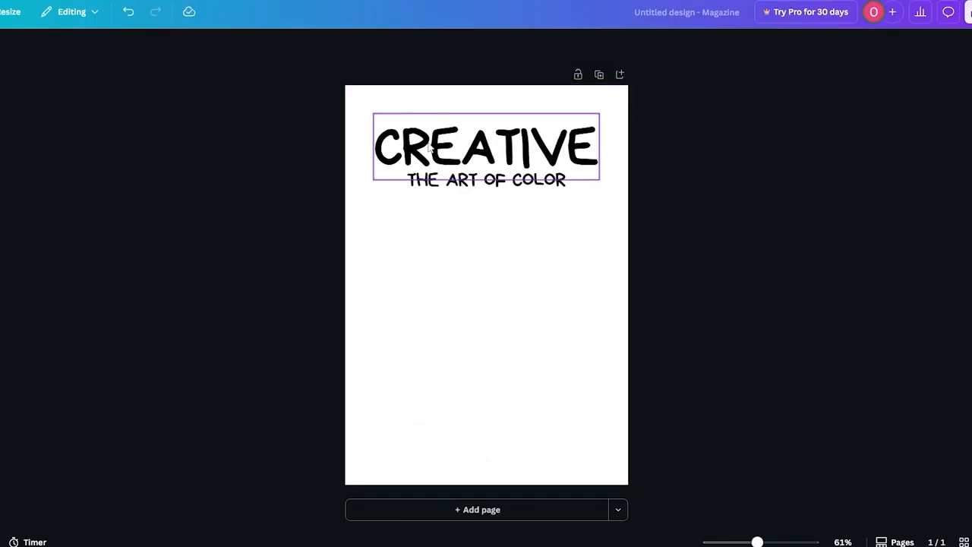
Step: Replace the "CREATIVE" heading text with "Pretty"
double_click(468, 158)
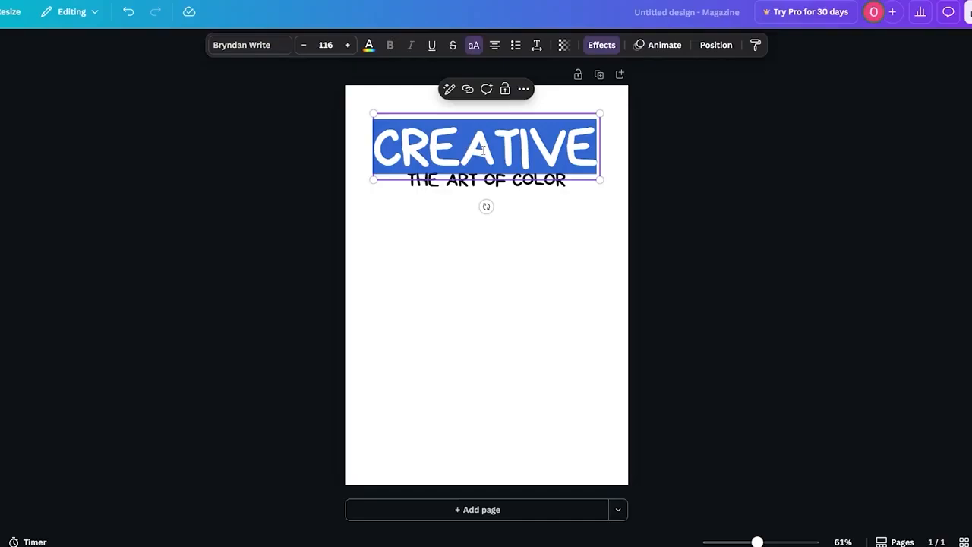
type("Pretty")
double_click(486, 180)
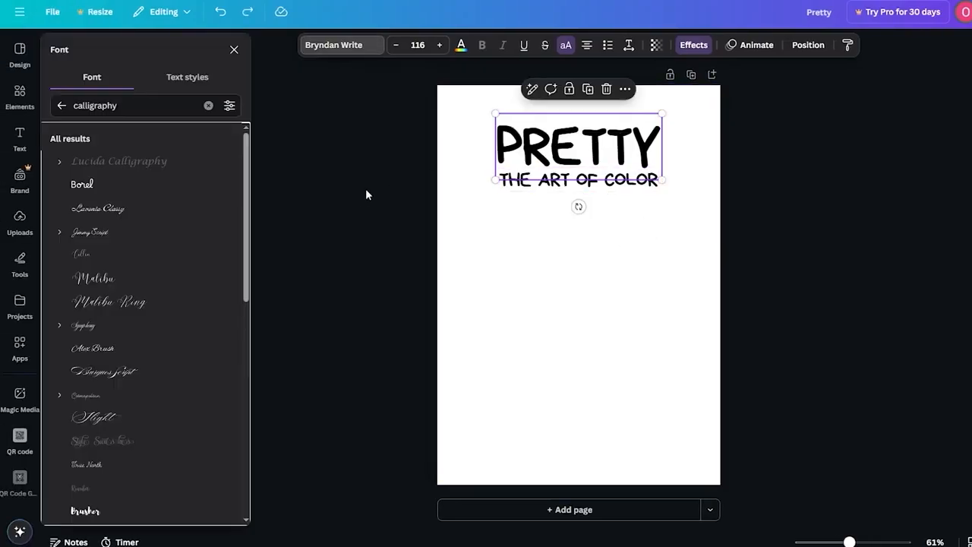
Step: Try the calligraphy fonts Mistrully and Malibu on the "Pretty" heading
scroll(152, 228, "down", 2)
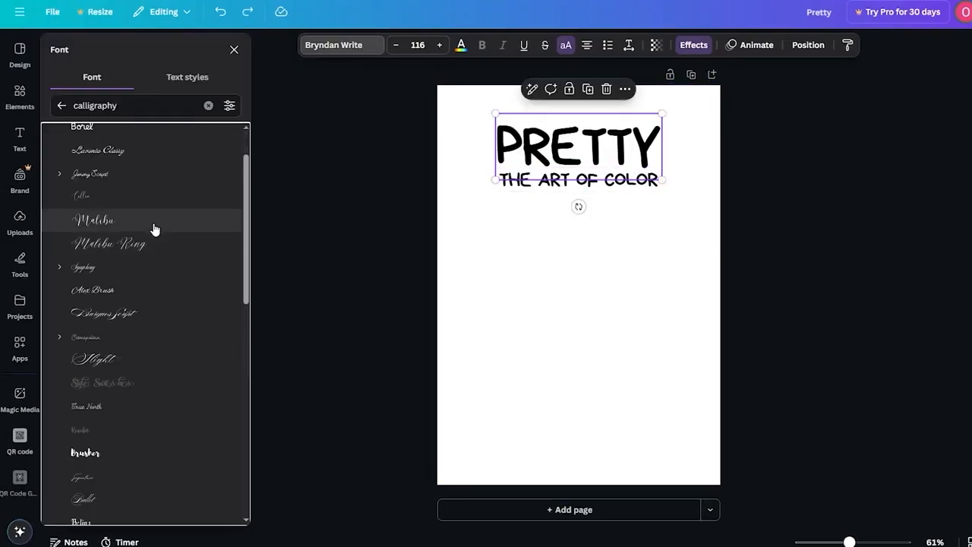
scroll(127, 311, "down", 4)
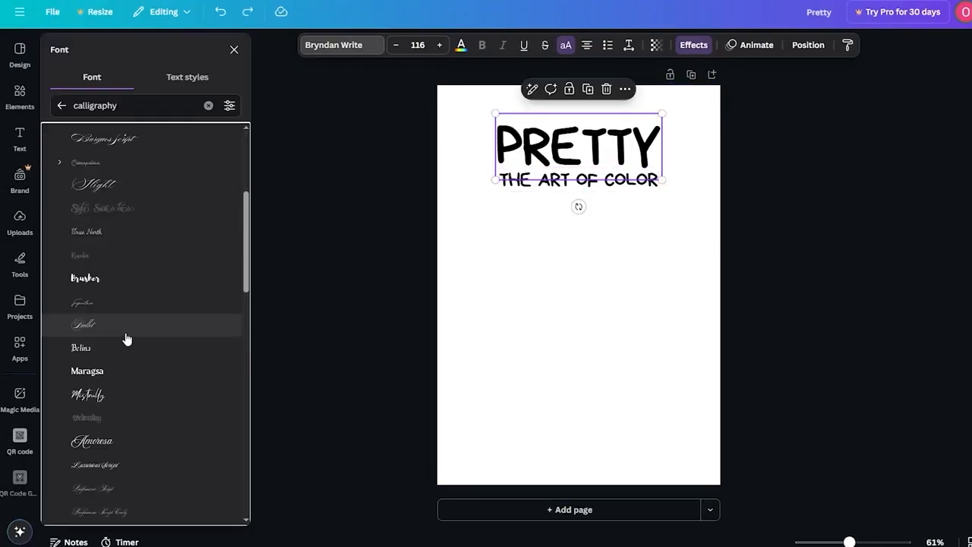
left_click(117, 403)
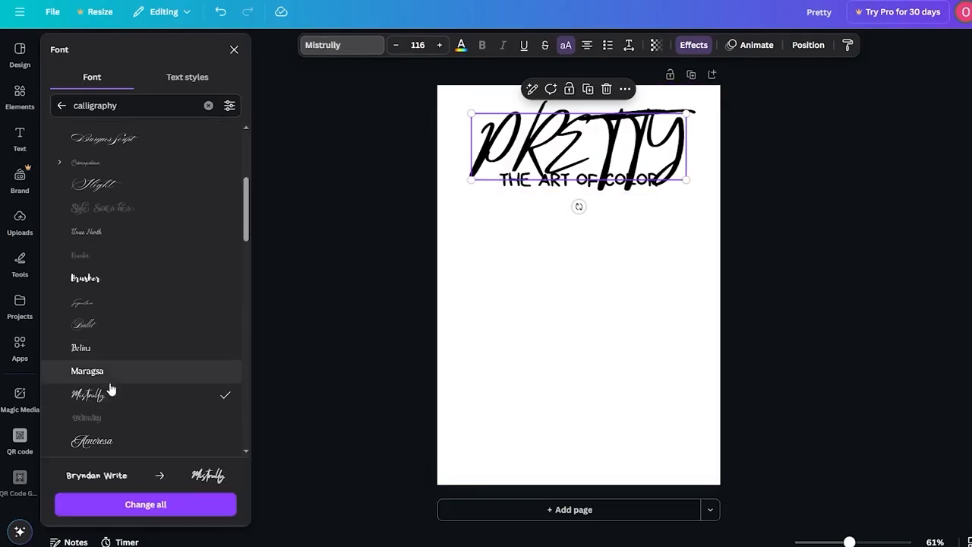
scroll(135, 330, "down", 1)
scroll(126, 243, "up", 3)
scroll(125, 232, "up", 2)
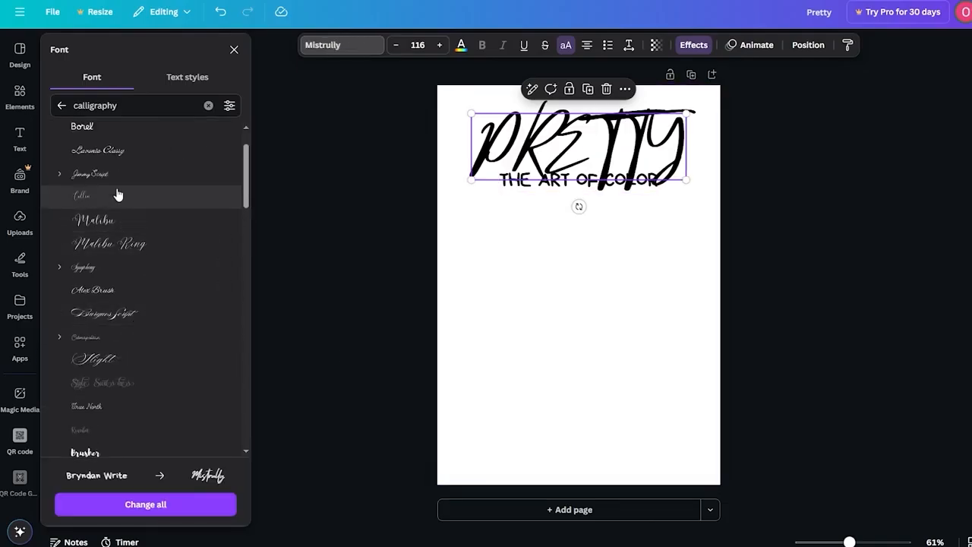
left_click(125, 221)
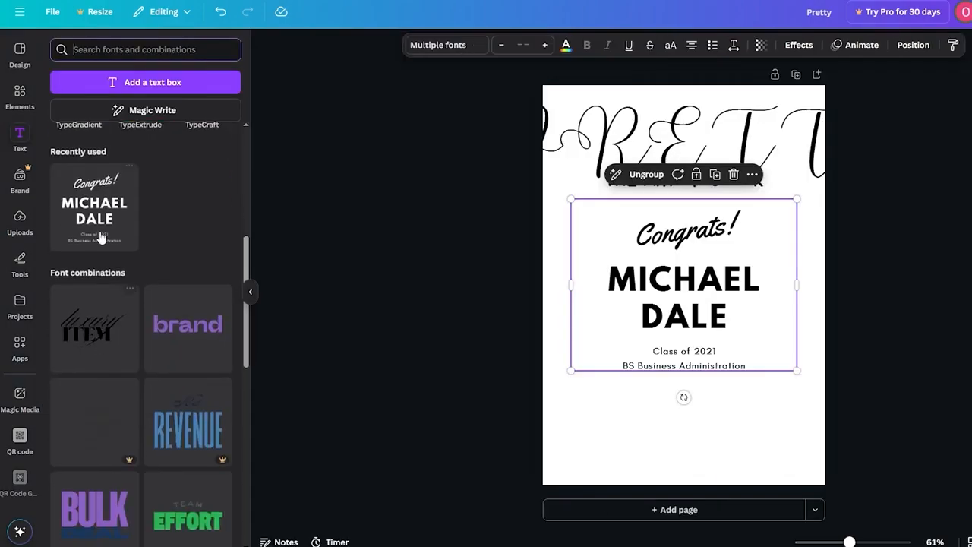
Step: Delete the oversized "Pretty" heading and the "The Art of Color" subtitle above the "Congrats!" text combination
scroll(107, 251, "up", 1)
left_click(657, 139)
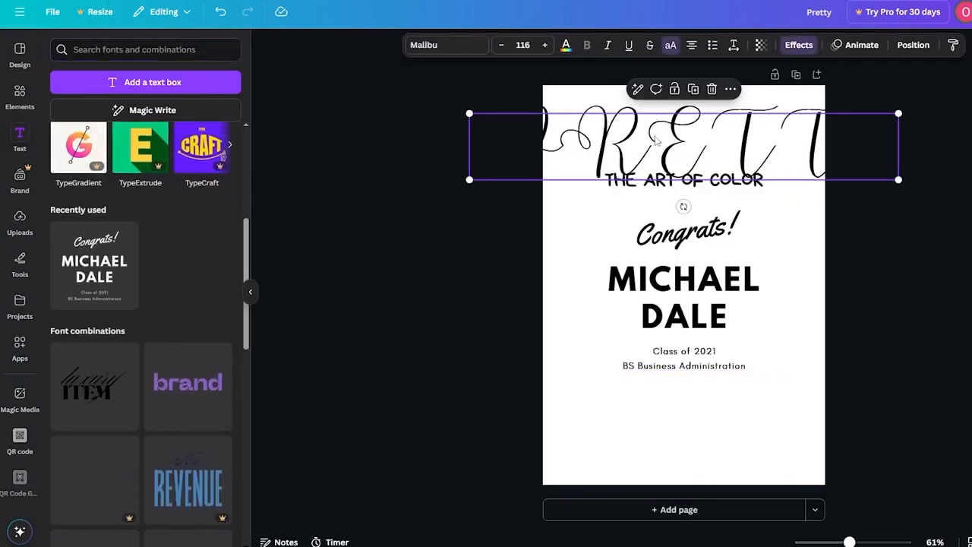
key("Delete")
left_click(683, 179)
key("Delete")
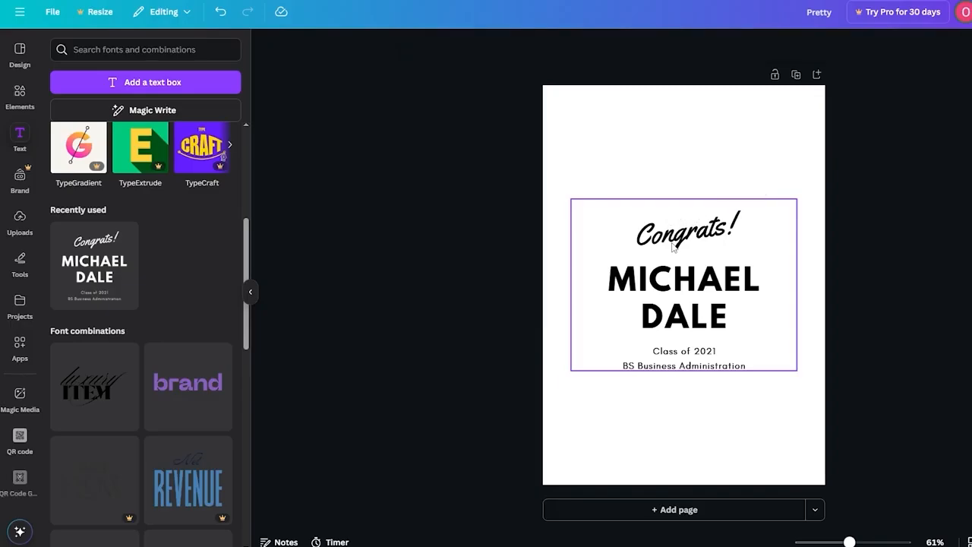
Step: Ungroup the "Congrats!" text combination into separate text boxes
left_click(673, 248)
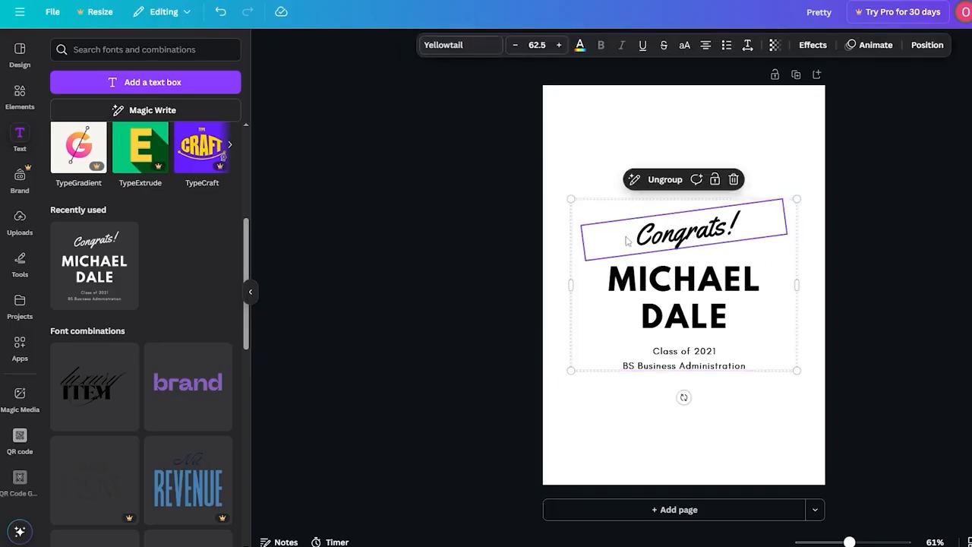
left_click(681, 302)
left_click(703, 369)
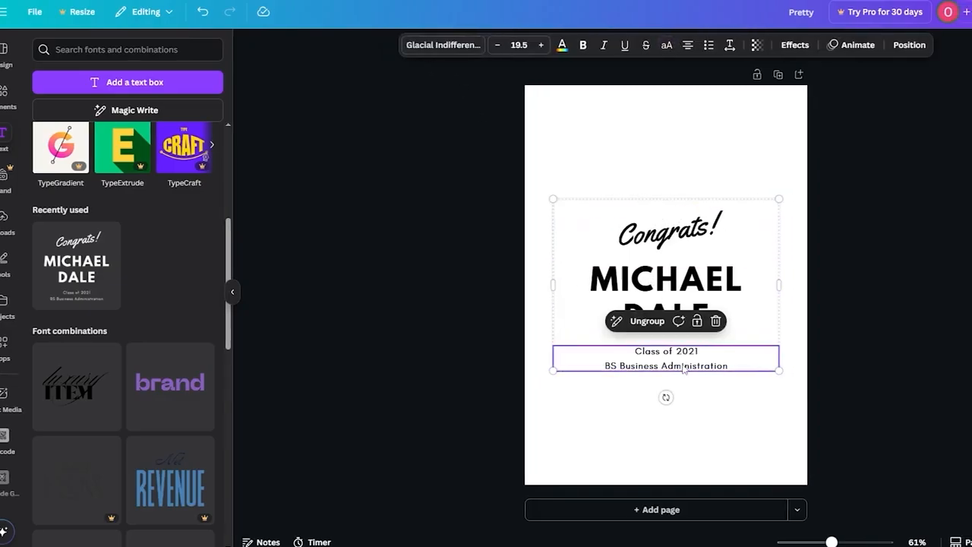
right_click(617, 281)
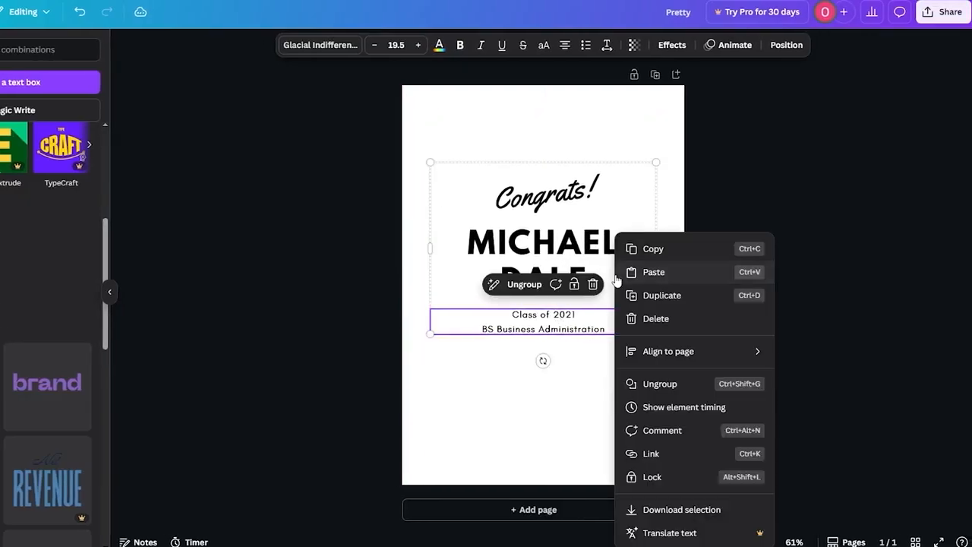
left_click(521, 292)
left_click(524, 284)
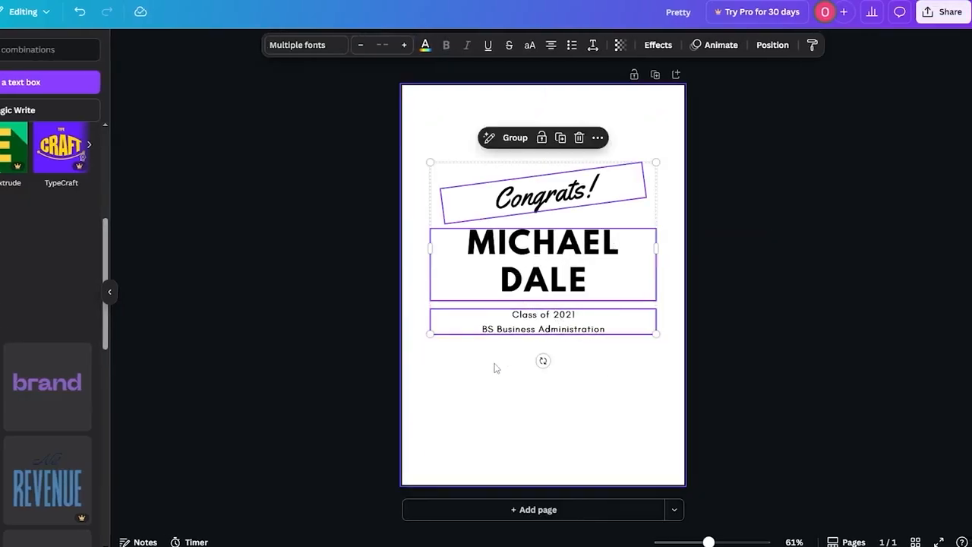
Step: Move the "Congrats!" line and the bold name heading to the top of the page and change the heading to "SHOES"
left_click_drag(541, 206, 530, 134)
left_click(531, 250)
double_click(553, 264)
type("SHOES")
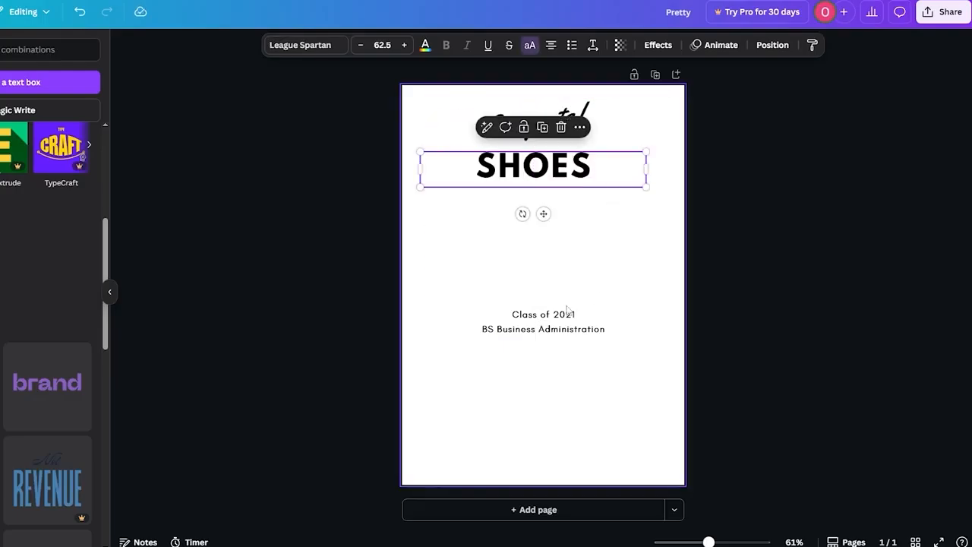
Step: Replace the slanted "Congrats!" text above "SHOES" with "Pretty"
left_click(554, 319)
double_click(535, 133)
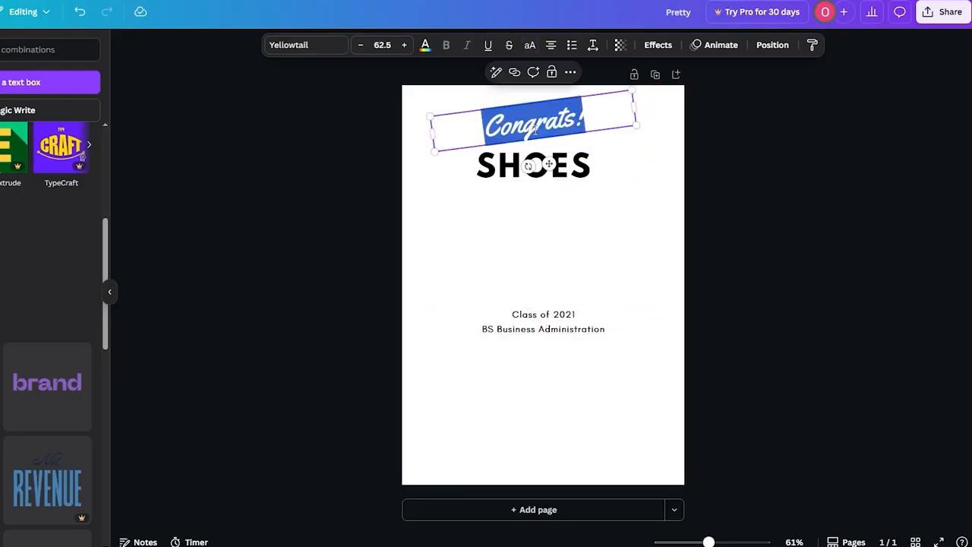
type("Pretty")
left_click(594, 171)
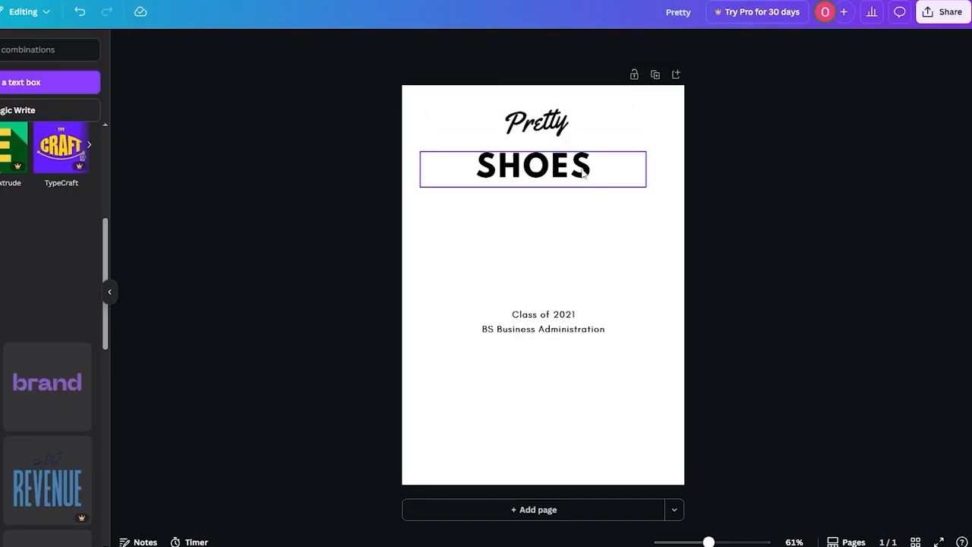
Step: Move the "SHOES" heading up directly beneath "Pretty" and enlarge "Pretty" to font size 75.6
left_click_drag(594, 175, 615, 160)
left_click(762, 150)
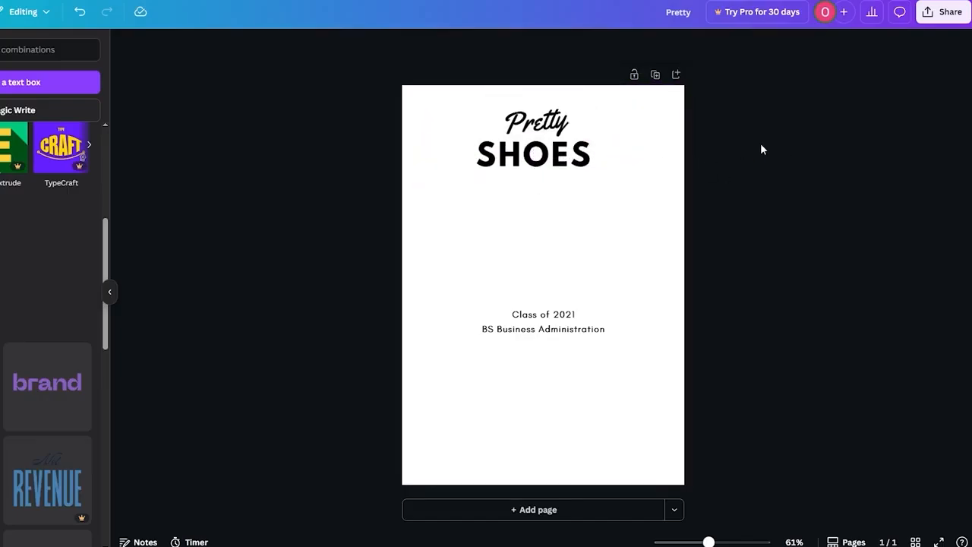
left_click(609, 163)
left_click(535, 130)
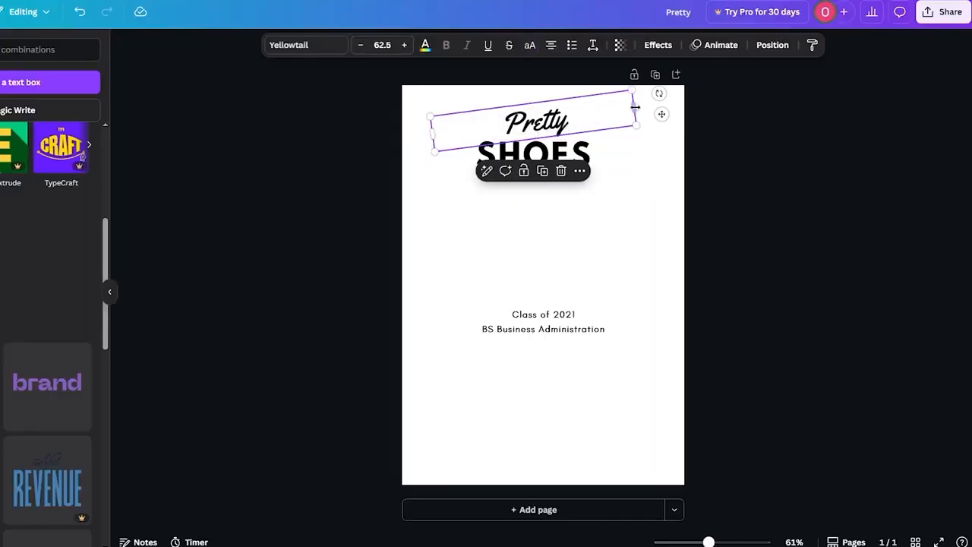
left_click_drag(637, 108, 621, 124)
left_click(642, 135)
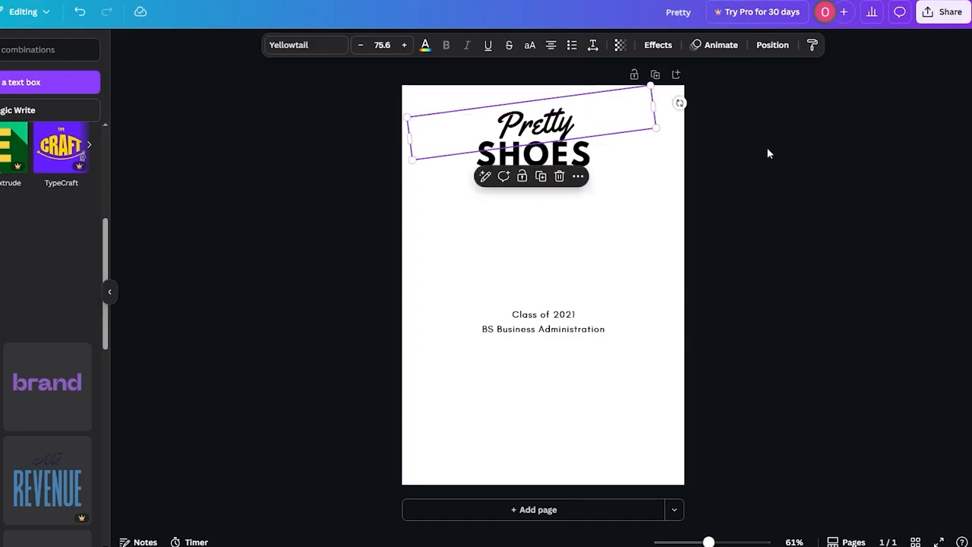
left_click(775, 124)
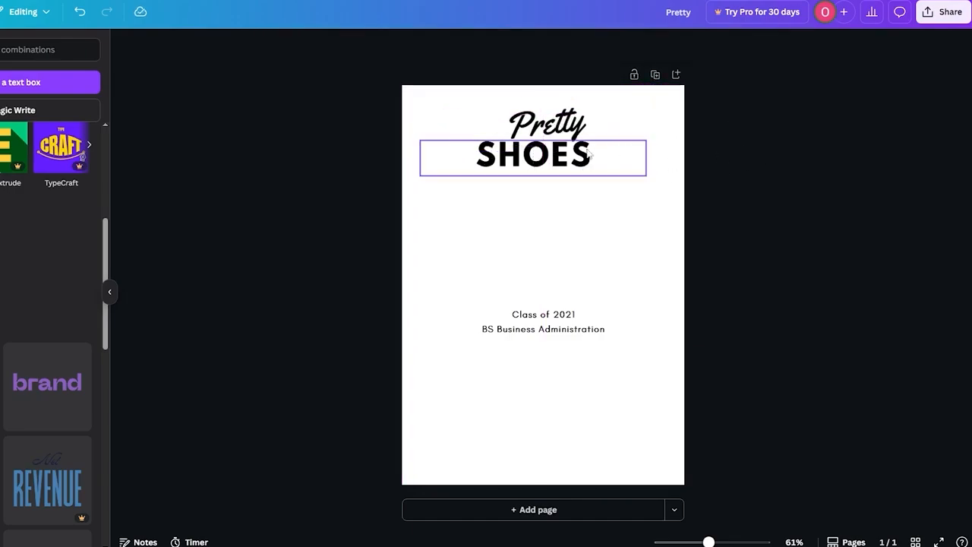
Step: Raise "Pretty" slightly, narrow the "SHOES" text box to fit its word and center it closely beneath "Pretty"
left_click(581, 132)
left_click_drag(581, 132, 600, 187)
left_click(578, 150)
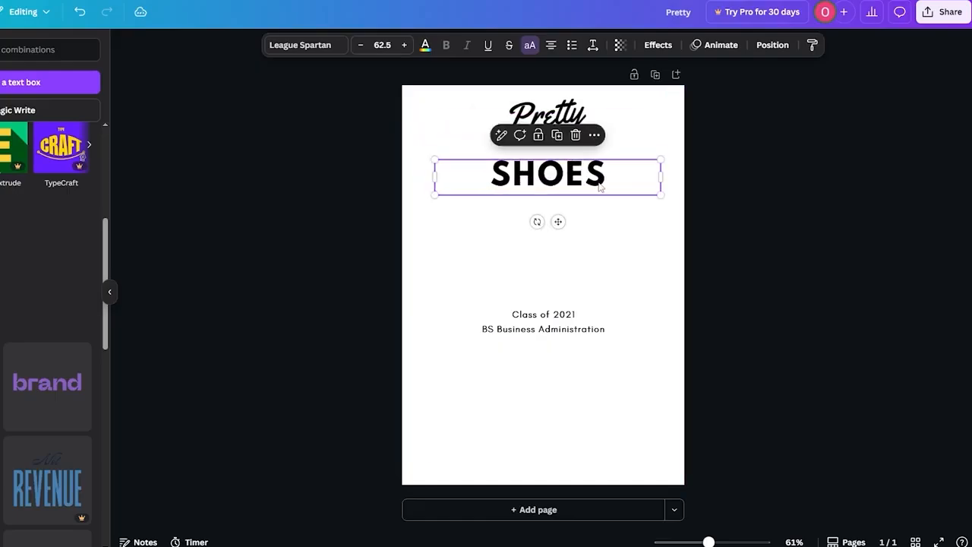
left_click_drag(661, 178, 547, 154)
left_click(716, 149)
left_click(758, 154)
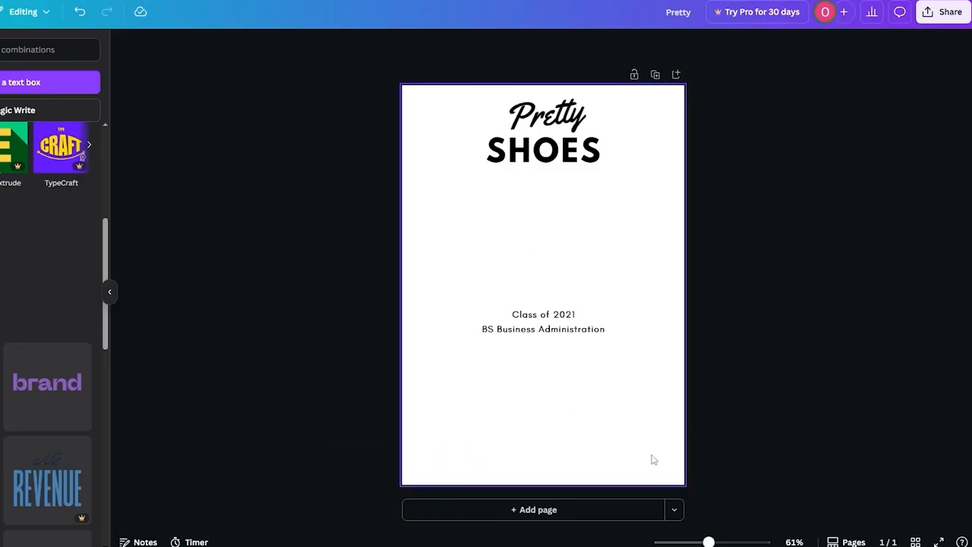
left_click(572, 160)
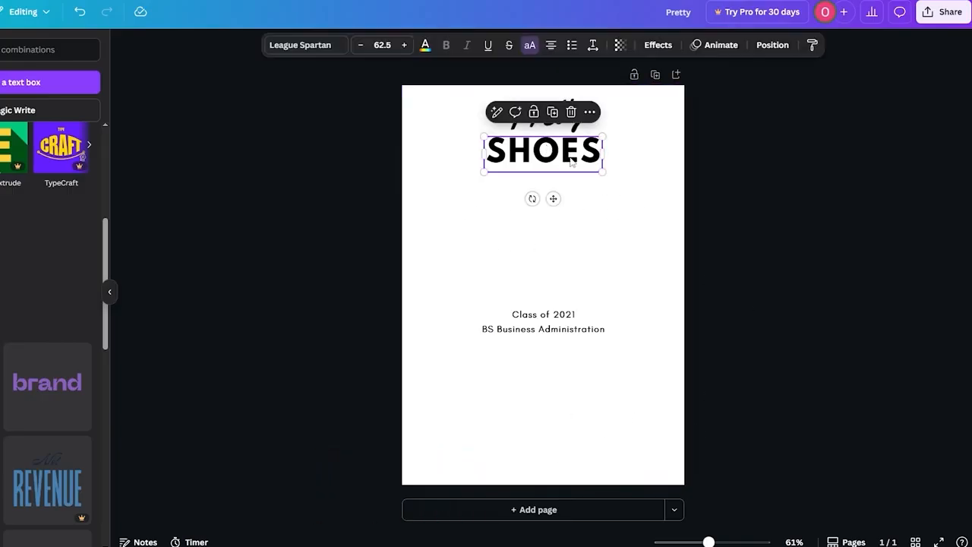
left_click(304, 47)
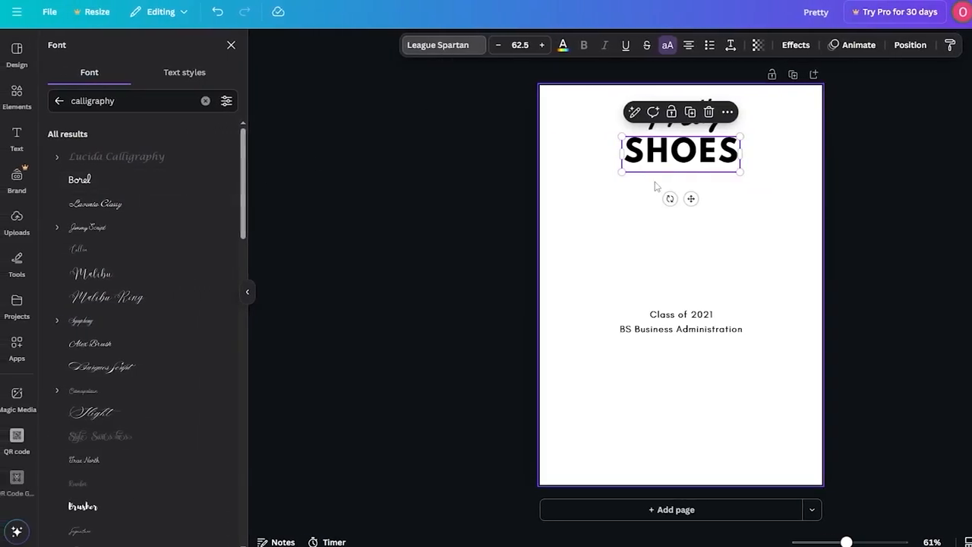
left_click(662, 214)
Step: Duplicate the "SHOES" heading and place a single copy below the title, deleting the extra duplicate
left_click(658, 174)
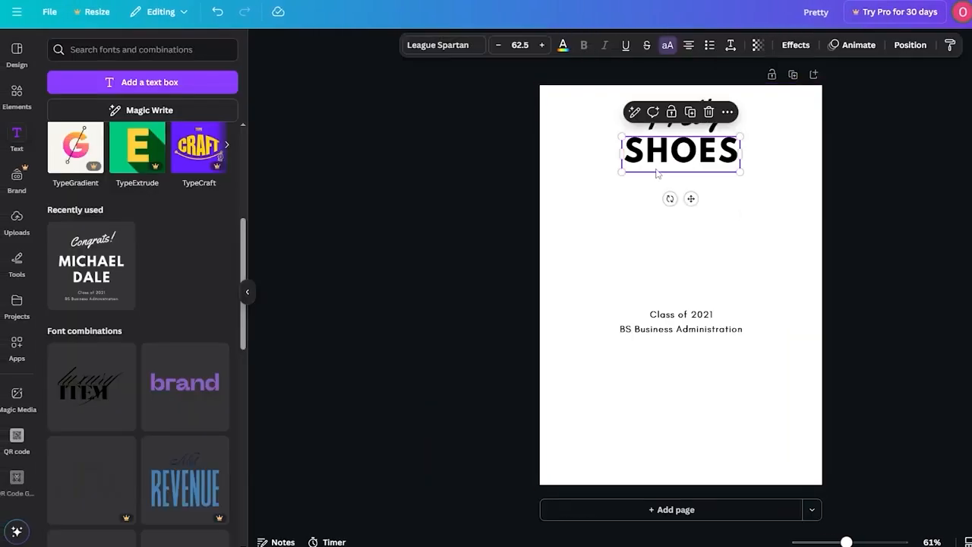
key("ctrl+d")
key("ctrl+d")
left_click_drag(749, 166, 663, 220)
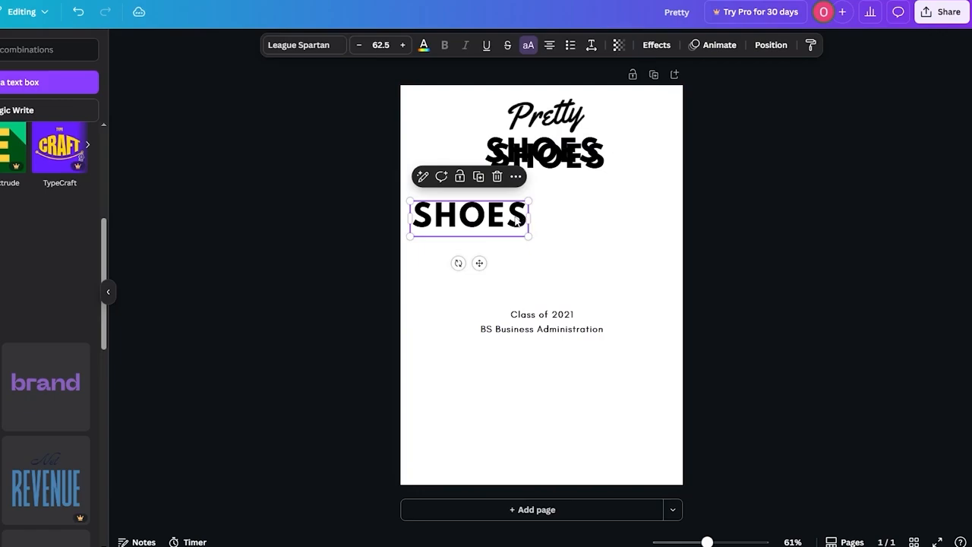
key("Delete")
left_click_drag(514, 168, 463, 234)
Step: Shrink the duplicated "SHOES" text to font size 46.1
double_click(451, 223)
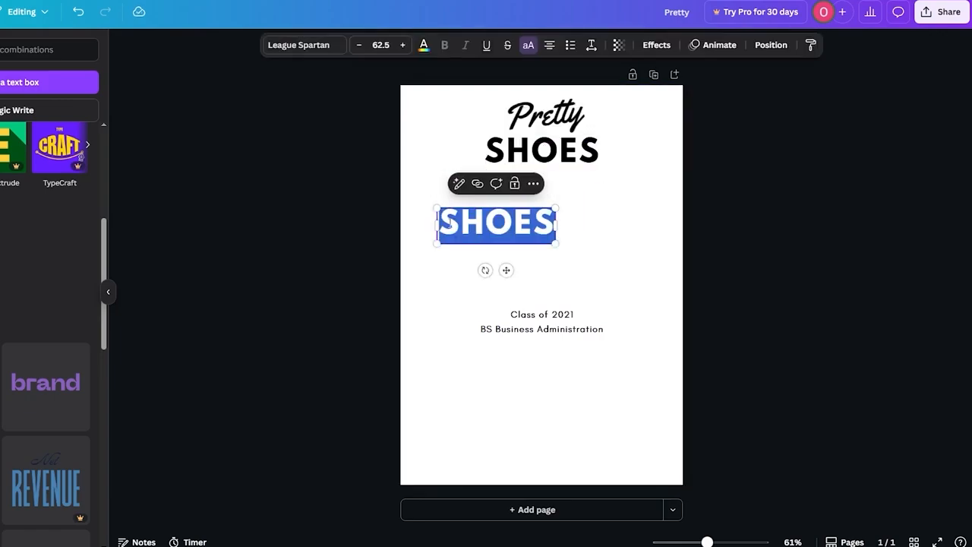
left_click(561, 245)
left_click_drag(554, 243, 526, 234)
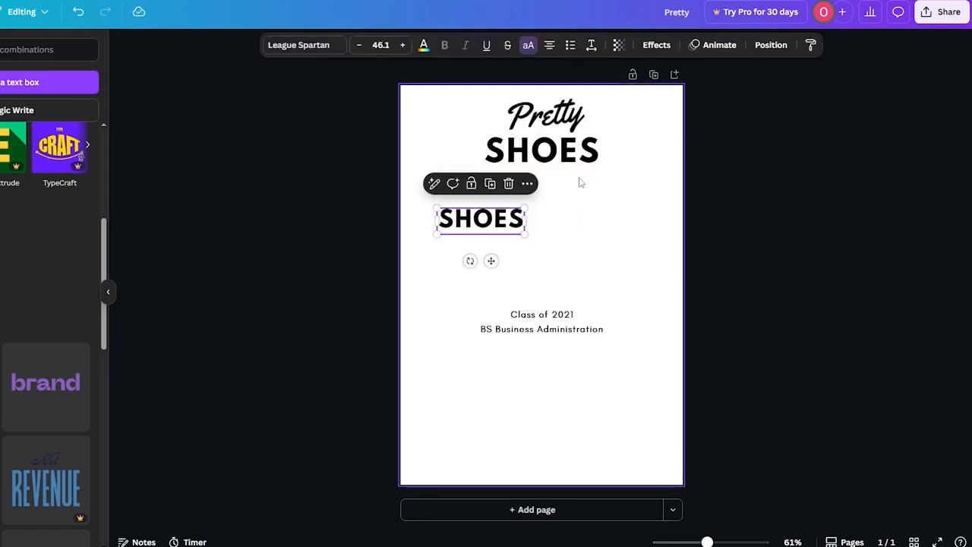
Step: Group the "Pretty" and "SHOES" title texts and move the group slightly up on the page
left_click_drag(580, 183, 559, 123)
right_click(559, 123)
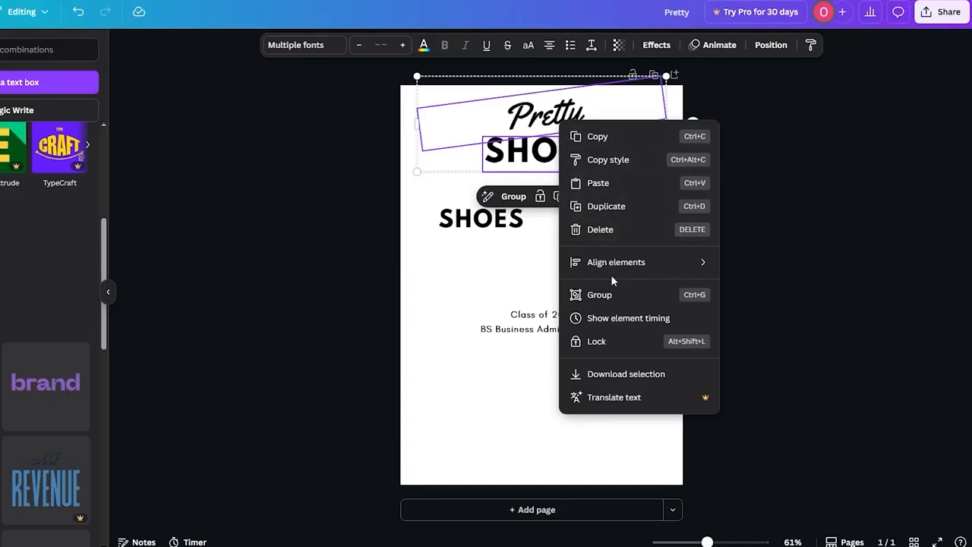
left_click(599, 295)
left_click(810, 291)
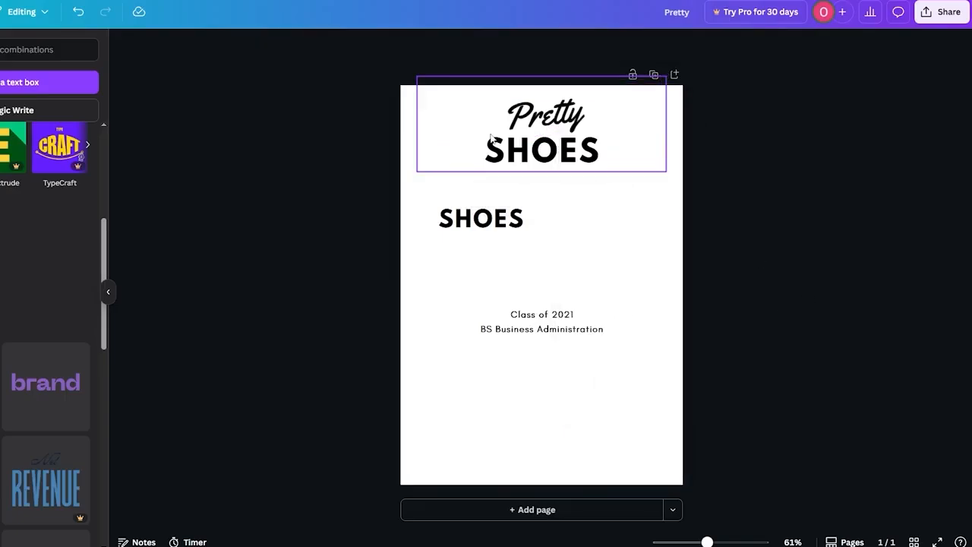
left_click(591, 143)
mouse_move(591, 143)
left_mouse_down()
mouse_move(585, 137)
mouse_move(583, 156)
left_mouse_up()
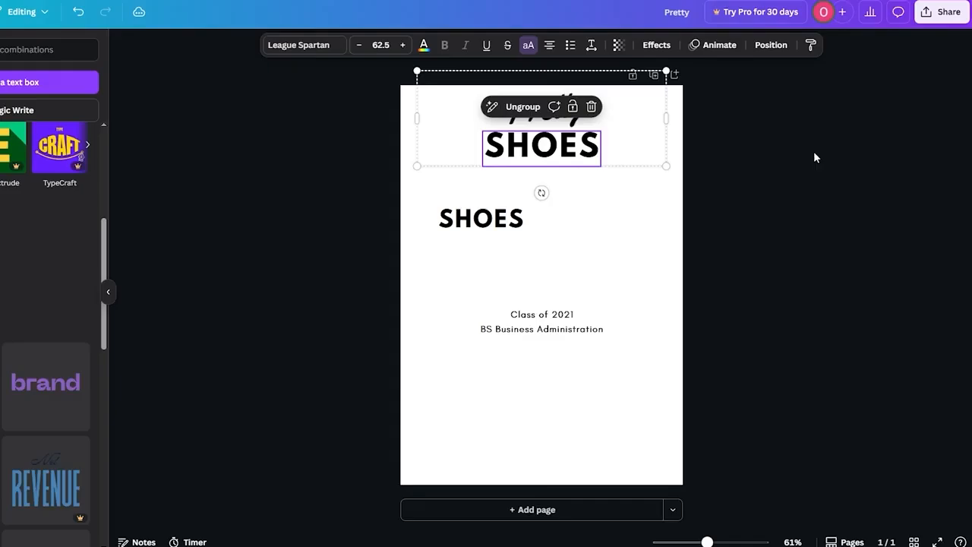
left_click(816, 156)
Step: Move the smaller "SHOES" text to the page's left middle and the "Class of 2021" text block to its bottom edge
left_click_drag(500, 224, 480, 285)
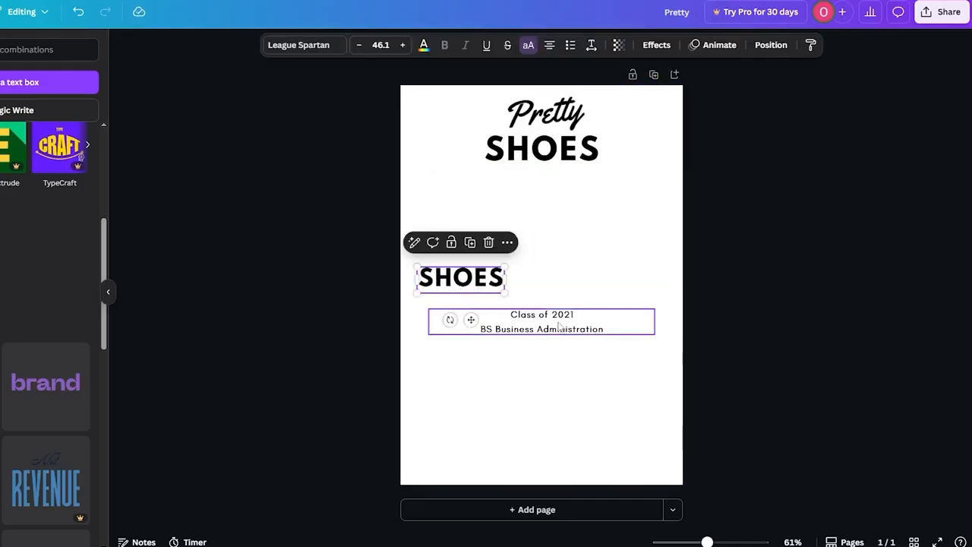
left_click_drag(559, 323, 559, 470)
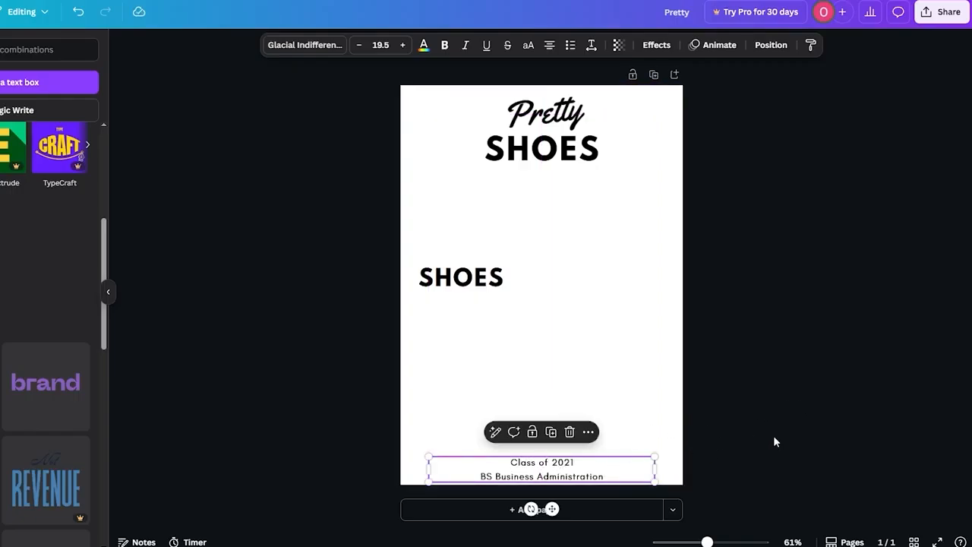
left_click(804, 438)
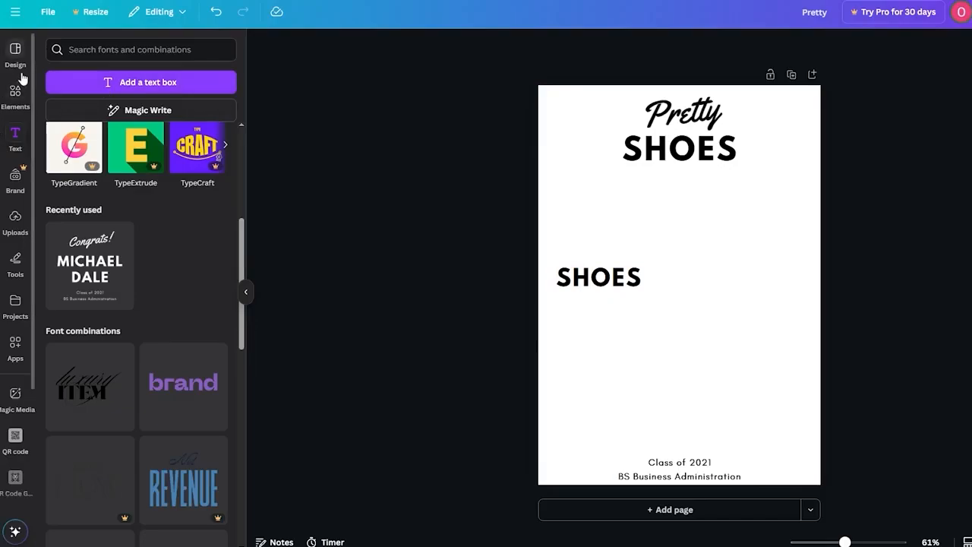
Step: Search the elements library for "grid" and add the single-cell grid to the page
left_click(16, 95)
left_click(130, 45)
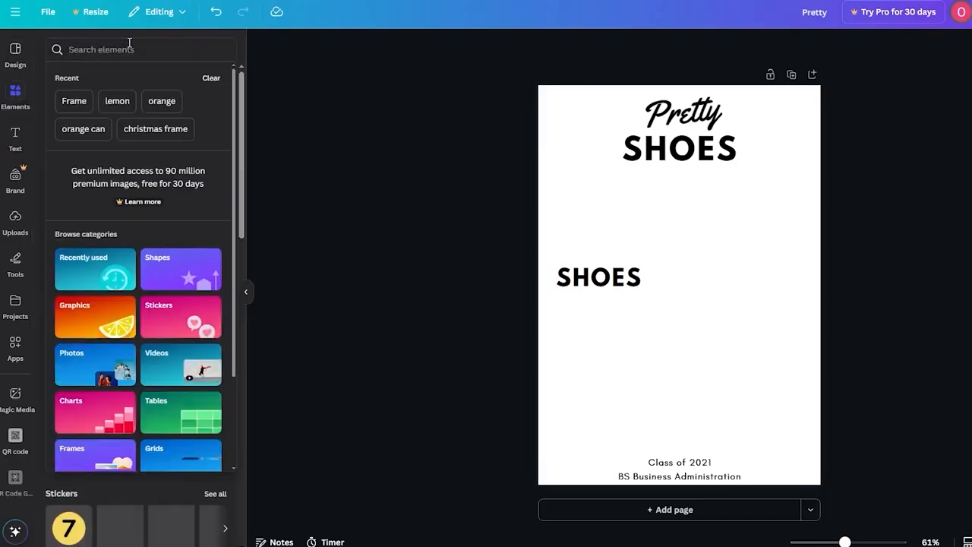
type("grid")
key("Return")
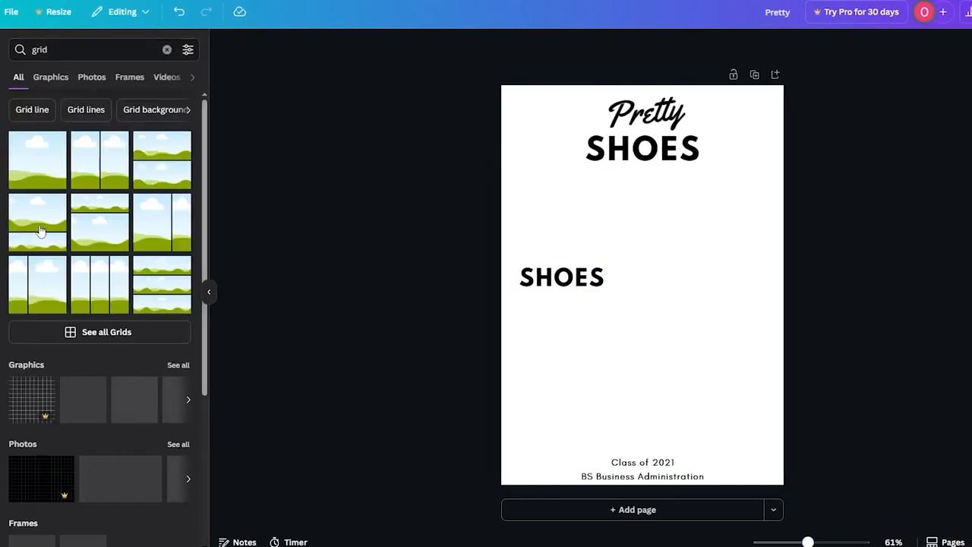
scroll(46, 304, "down", 3)
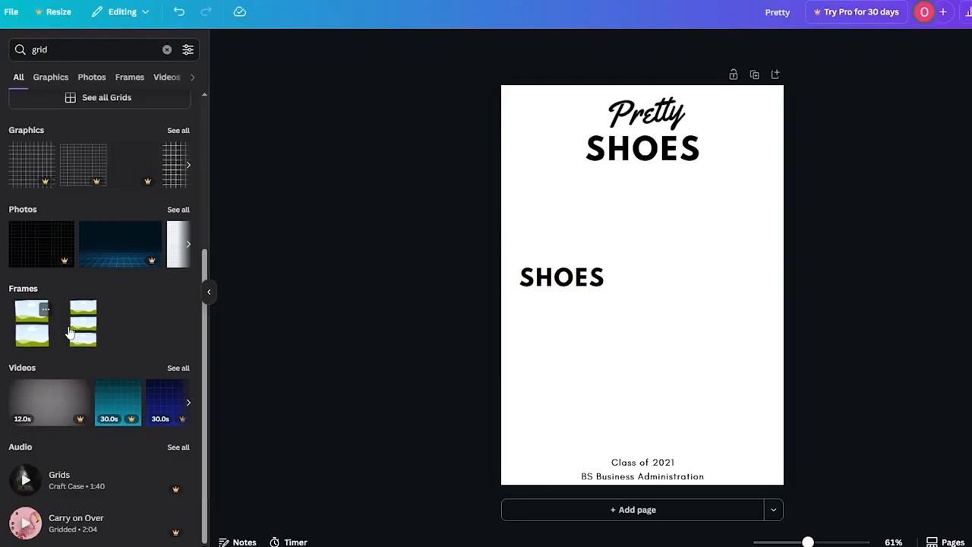
scroll(76, 330, "up", 3)
left_click(33, 171)
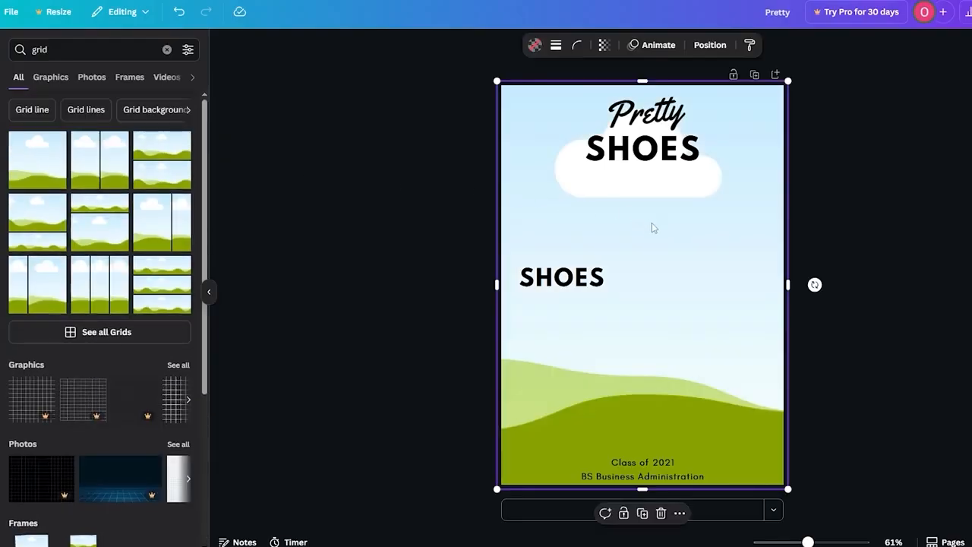
Step: Shrink the grid to a small placeholder below the title and duplicate it beside the original
left_click_drag(785, 490, 676, 222)
key("ctrl+d")
left_click(865, 243)
left_click(608, 245)
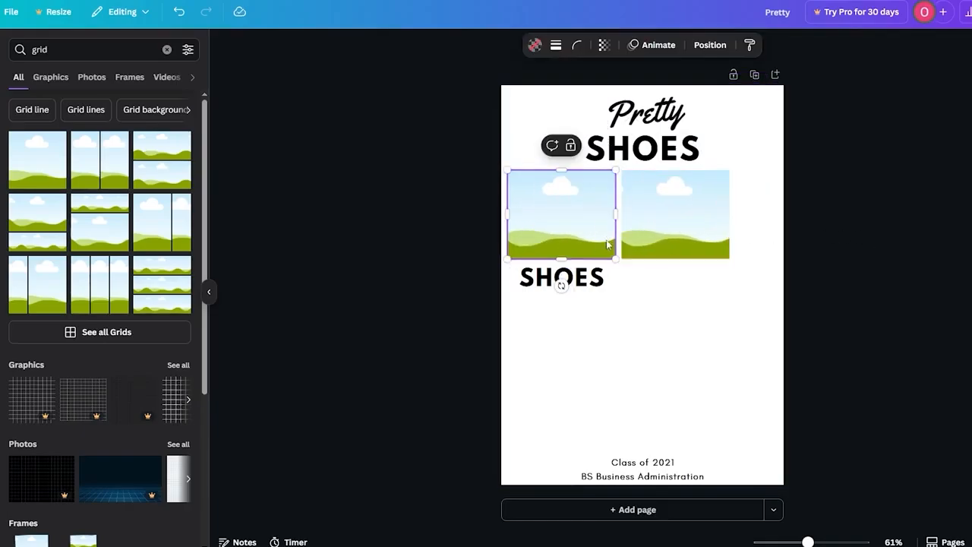
Step: Examine the full collection of grid layouts for one suited to the product photos
left_click(643, 253)
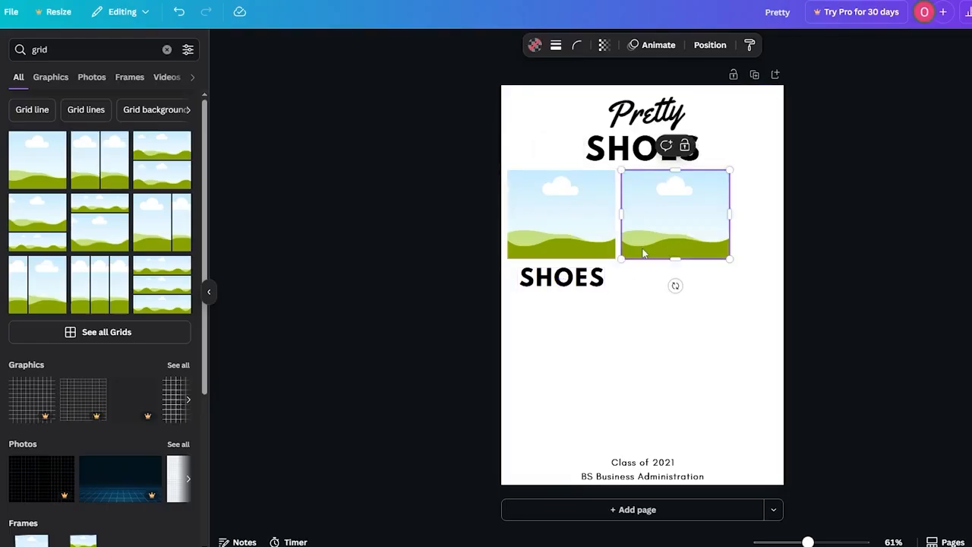
scroll(122, 277, "down", 2)
left_click(122, 274)
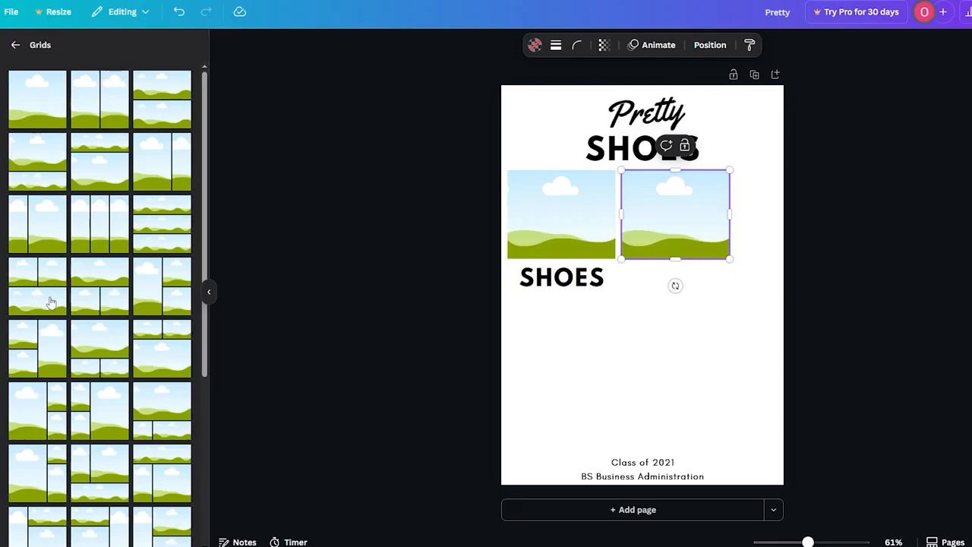
scroll(50, 302, "down", 15)
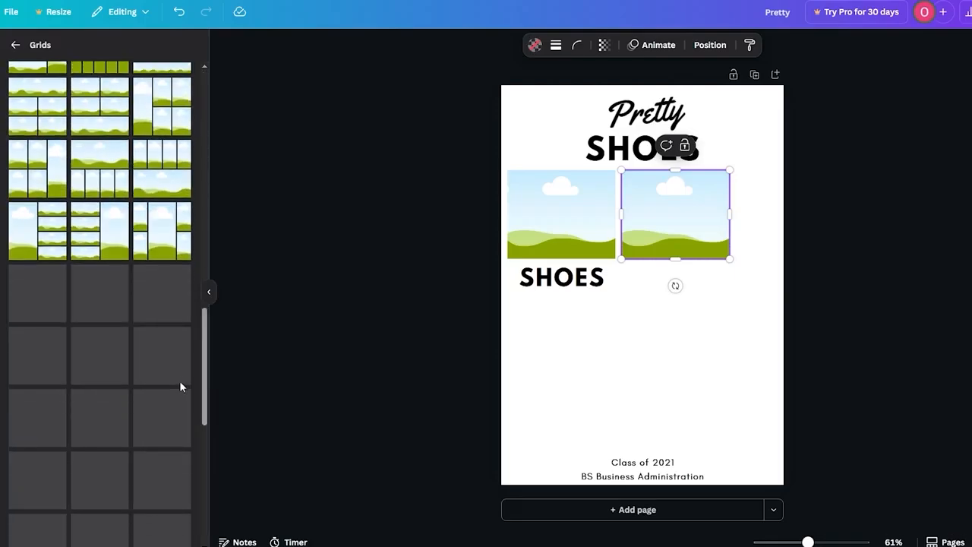
scroll(181, 387, "up", 12)
scroll(159, 403, "down", 3)
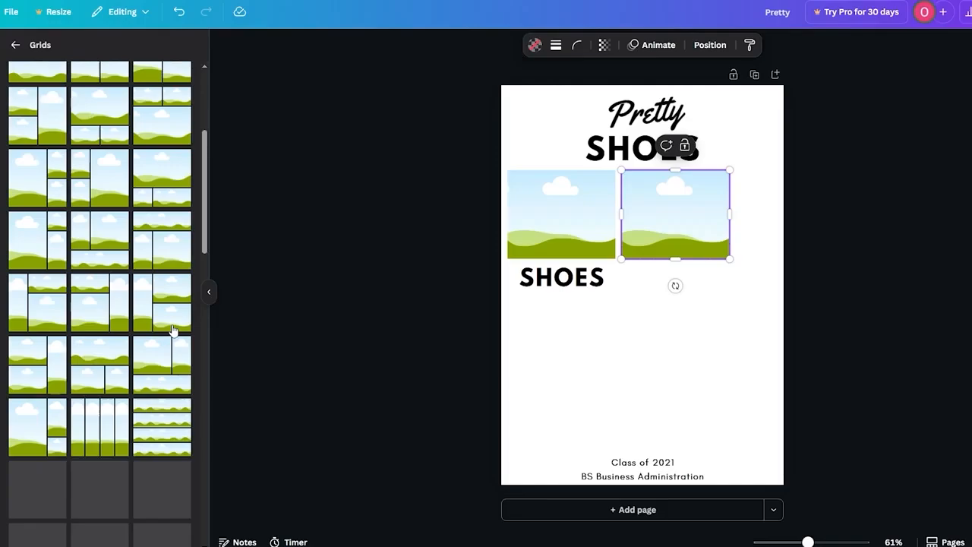
scroll(110, 109, "up", 3)
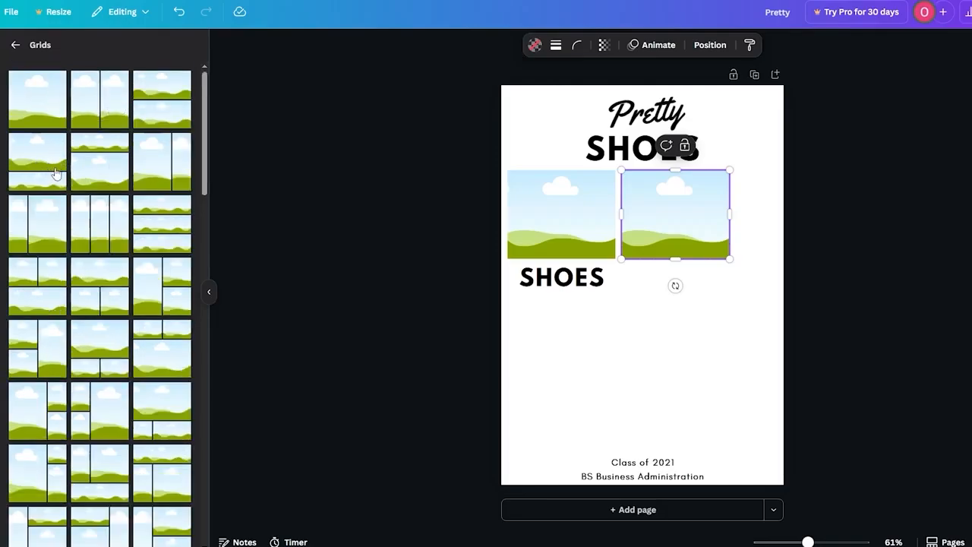
scroll(54, 228, "down", 10)
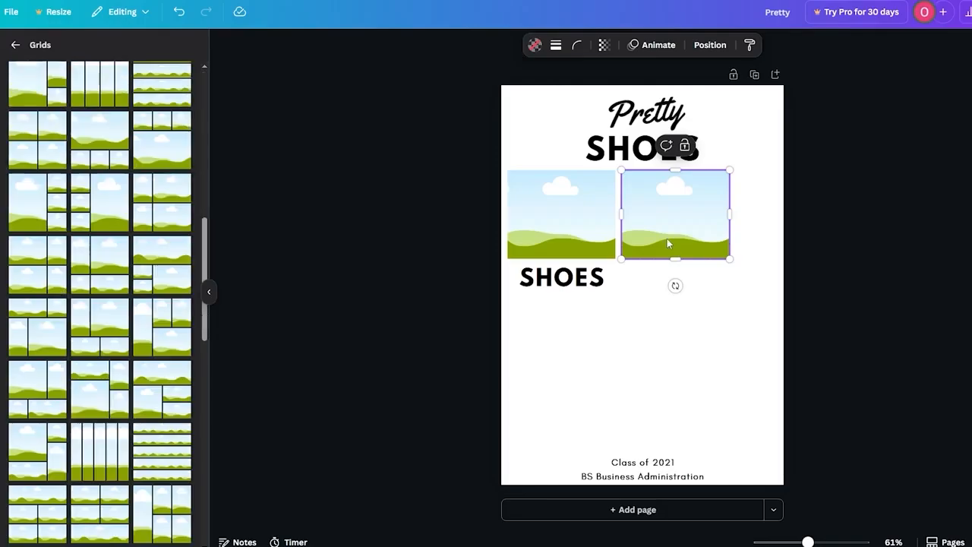
Step: Reposition the two grid placeholders side by side below the title, aligned at the same height with a gap between them
left_click_drag(655, 217, 692, 228)
mouse_move(608, 223)
left_mouse_down()
mouse_move(586, 223)
mouse_move(608, 221)
left_mouse_up()
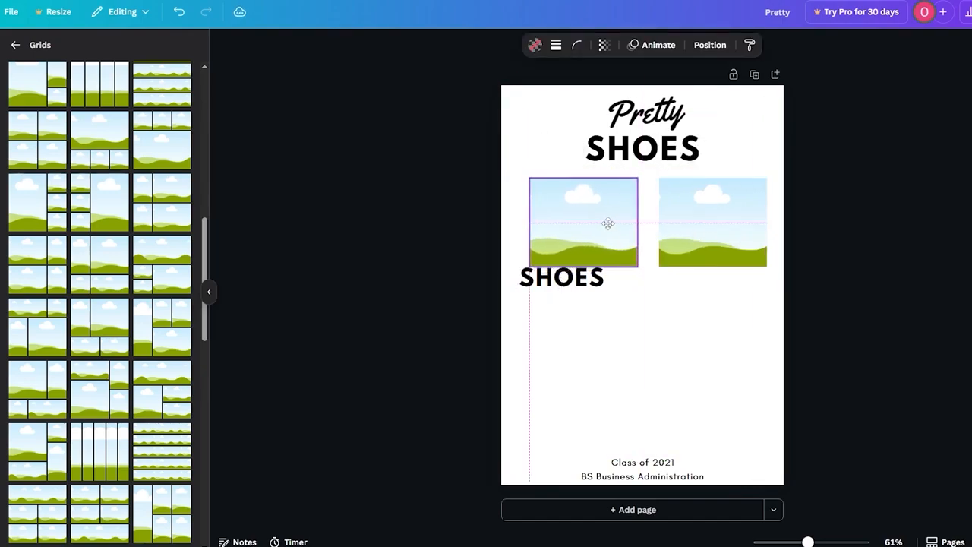